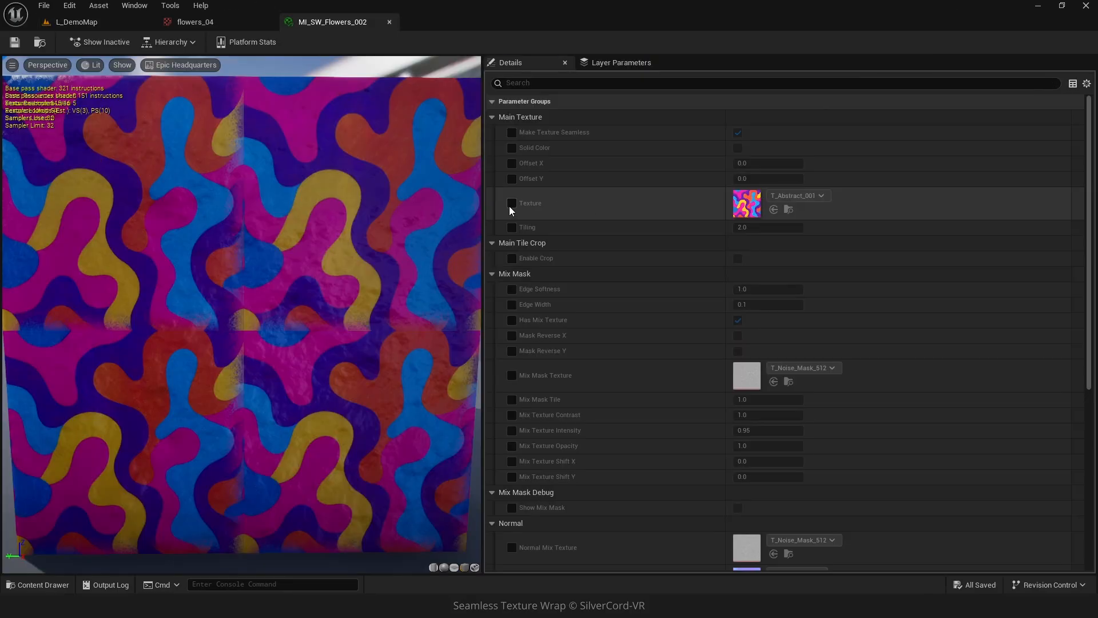
Set the main texture to flowers_04 and save the material instance.
left_click(781, 196)
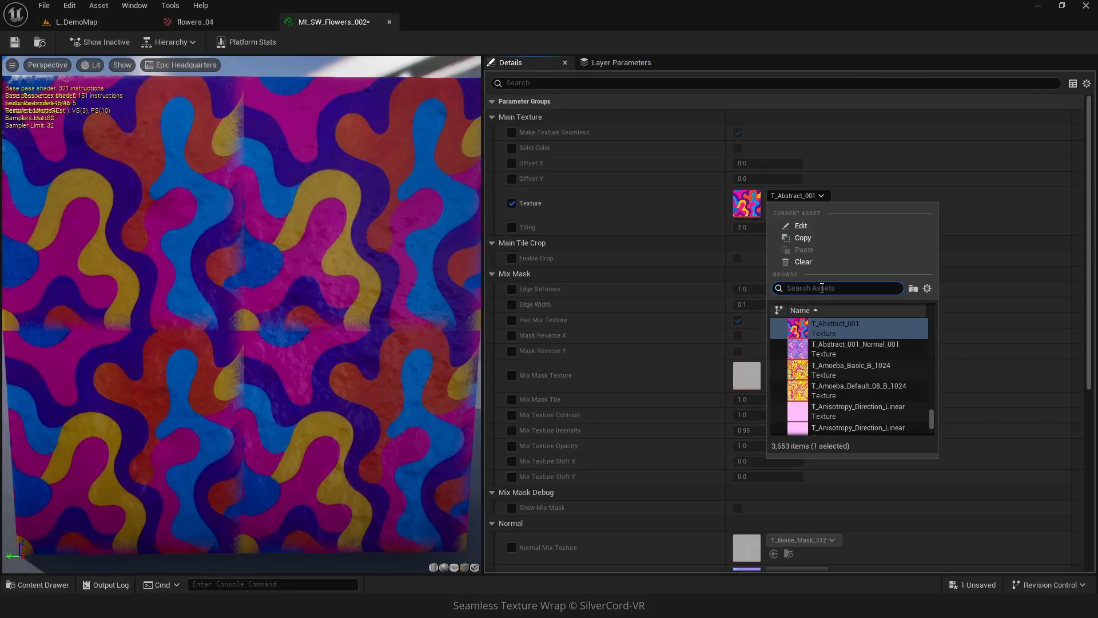
type("flowe")
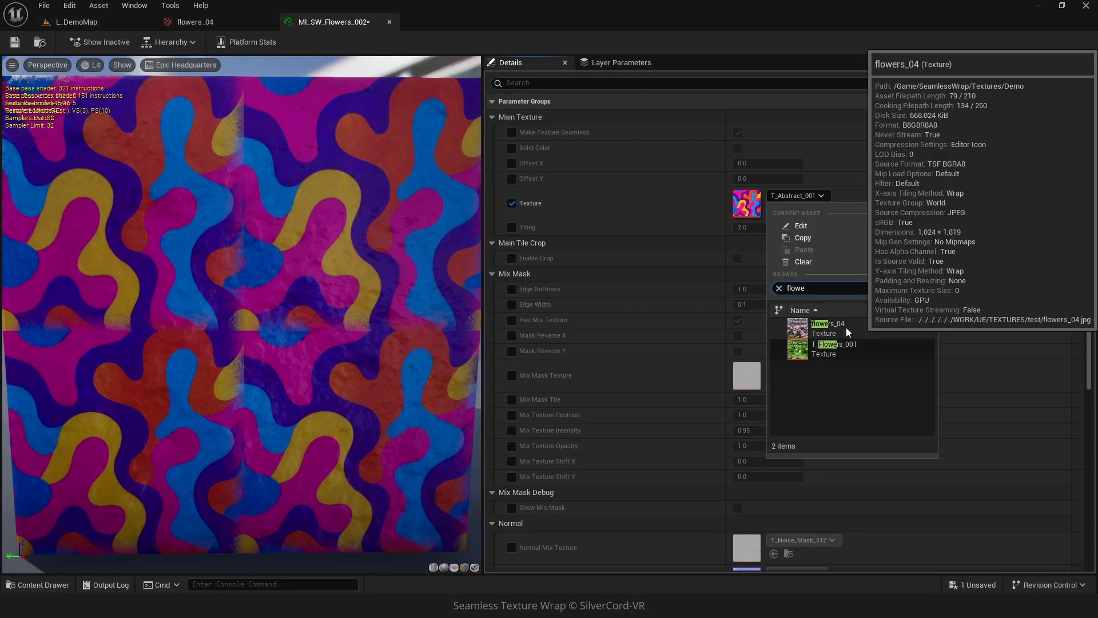
left_click(798, 329)
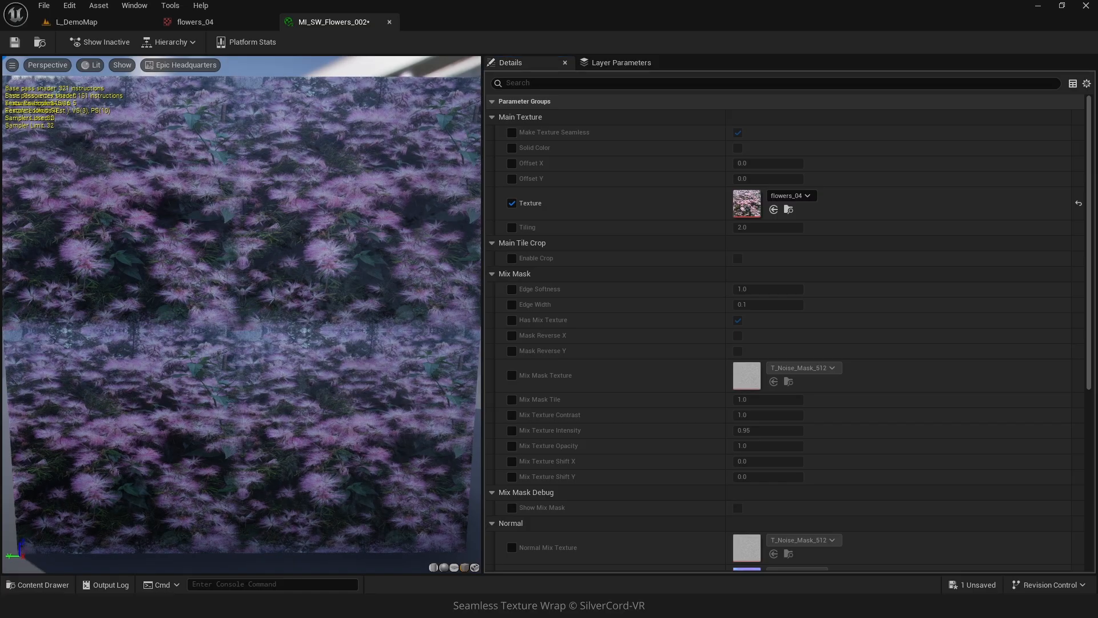
left_click(15, 42)
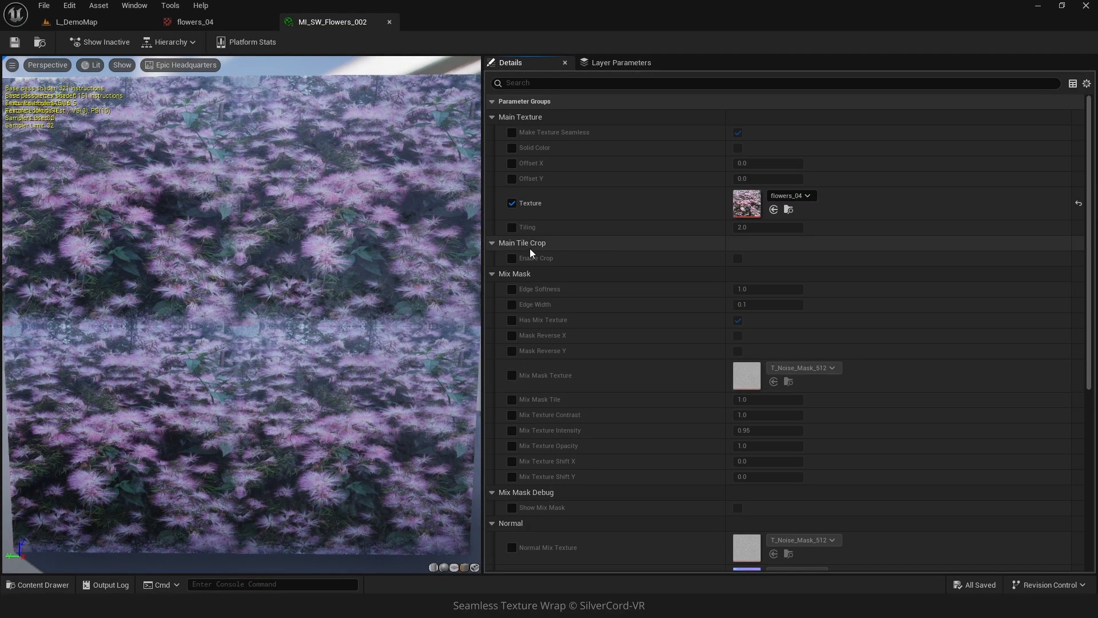
Turn off Make Normal Seamless, set Normal Flatness to 1.0, and save the material instance.
scroll(543, 537, "down", 3)
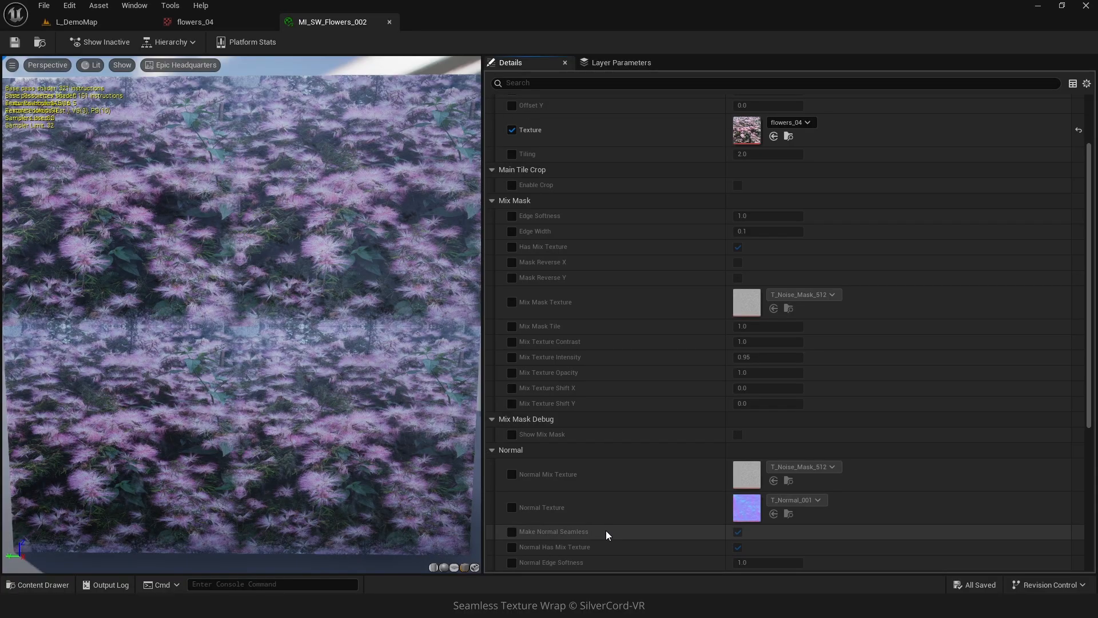
scroll(593, 535, "down", 2)
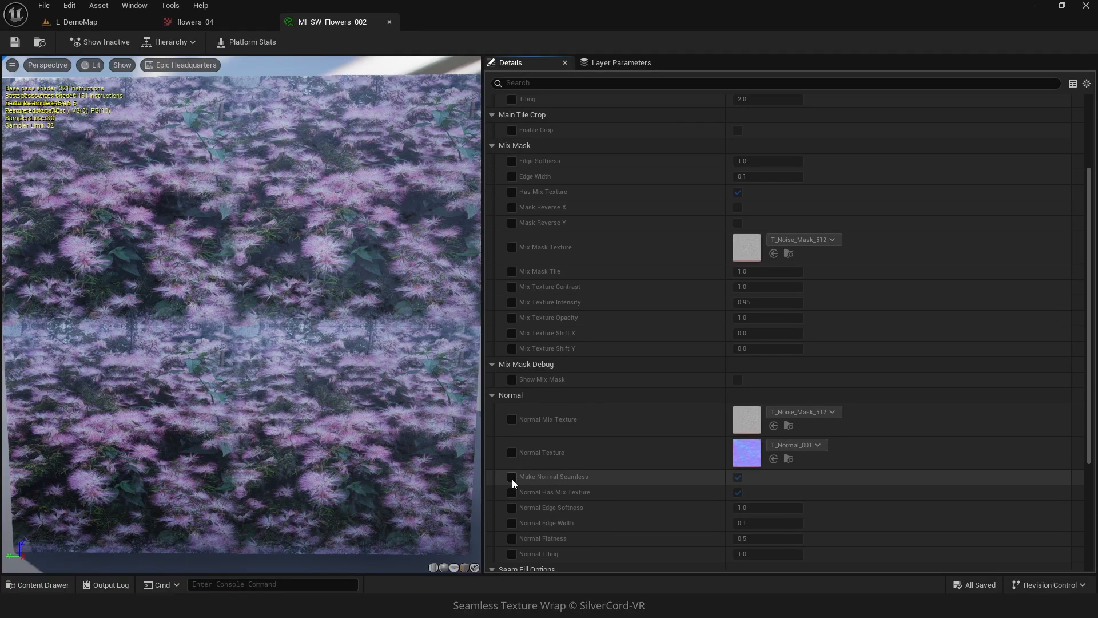
left_click(738, 478)
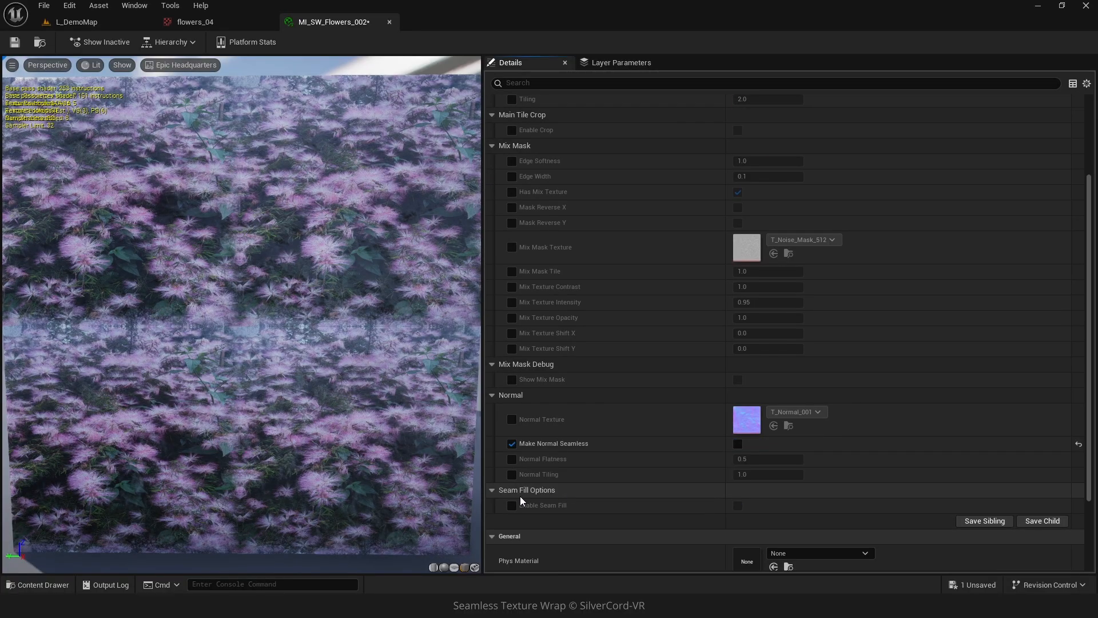
left_click(512, 459)
left_click(736, 462)
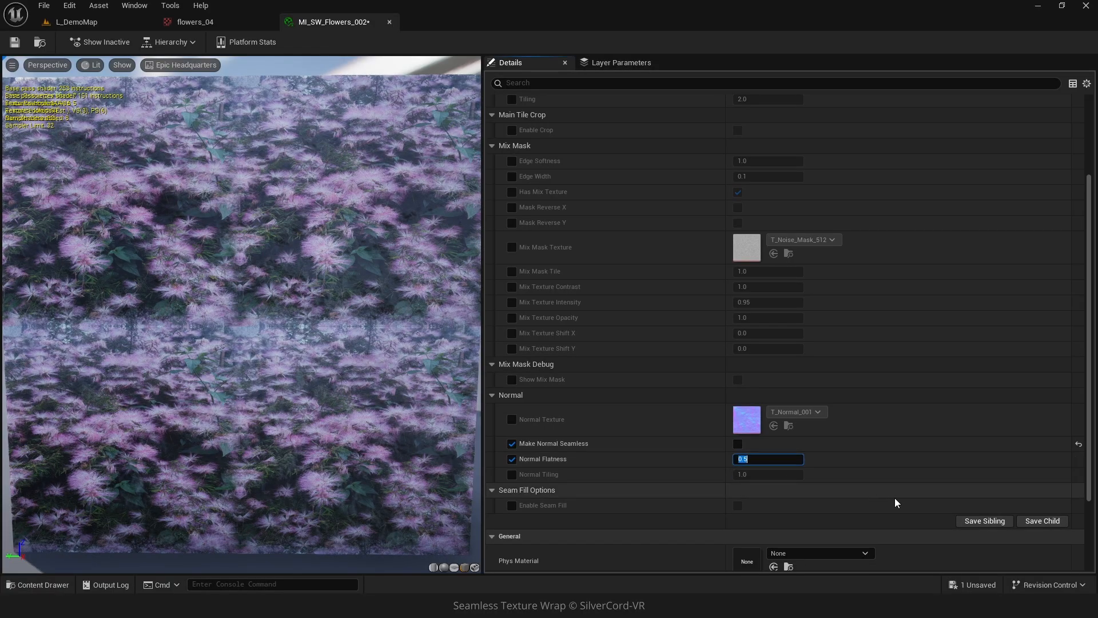
key("Return")
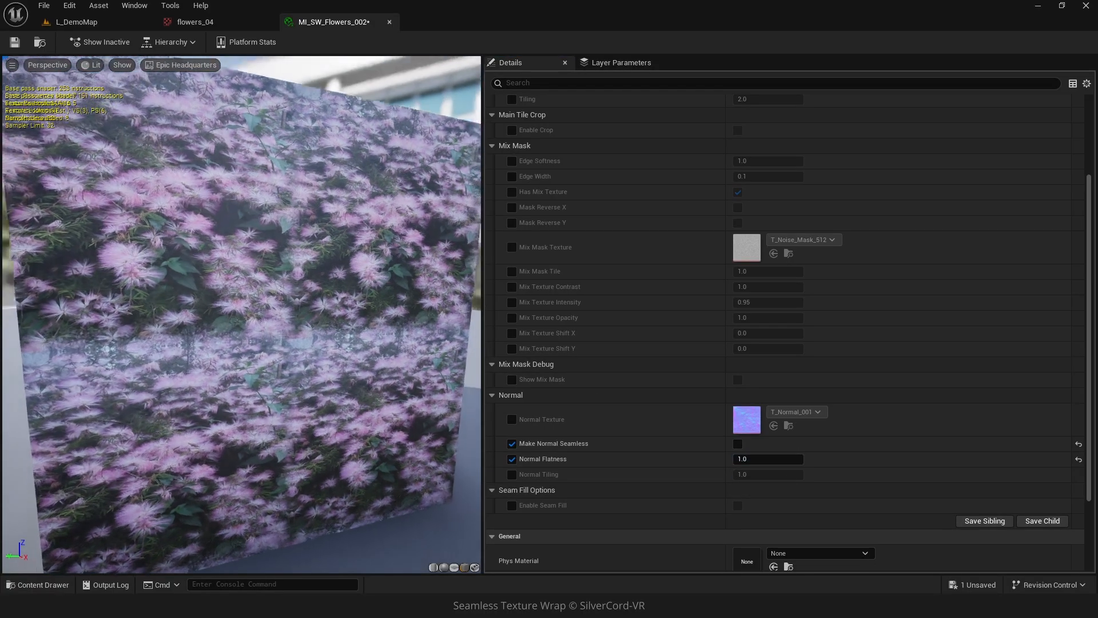
left_click_drag(127, 129, 118, 149)
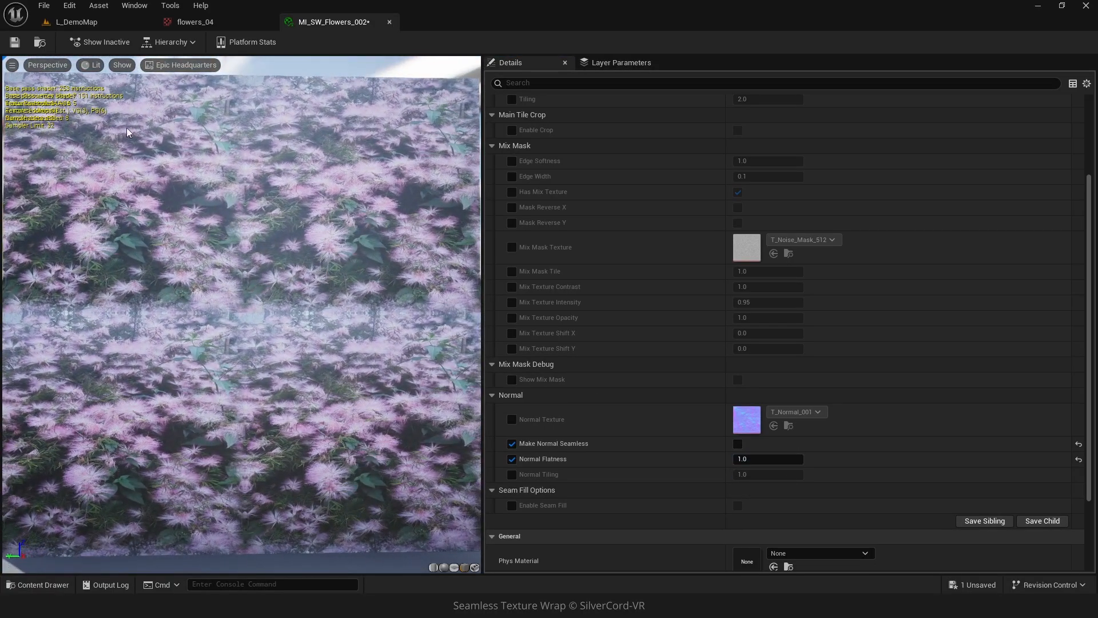
left_click(14, 42)
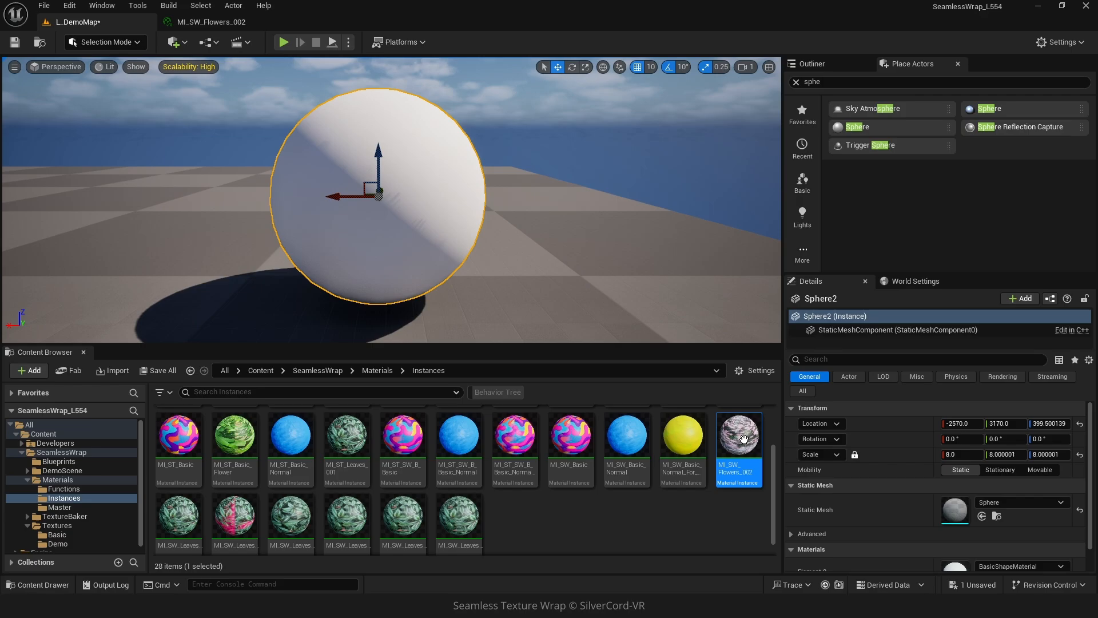
Apply the material instance to the sphere in the level and float its editor window beside the viewport.
left_click_drag(744, 439, 418, 237)
right_click_drag(403, 267, 403, 267)
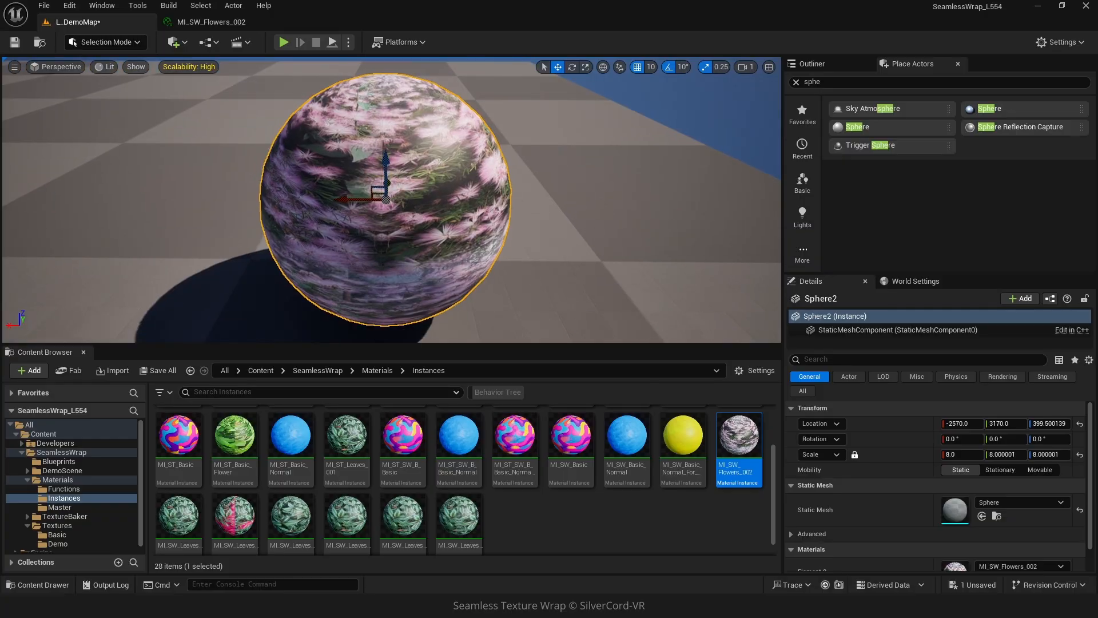
left_click_drag(218, 29, 566, 210)
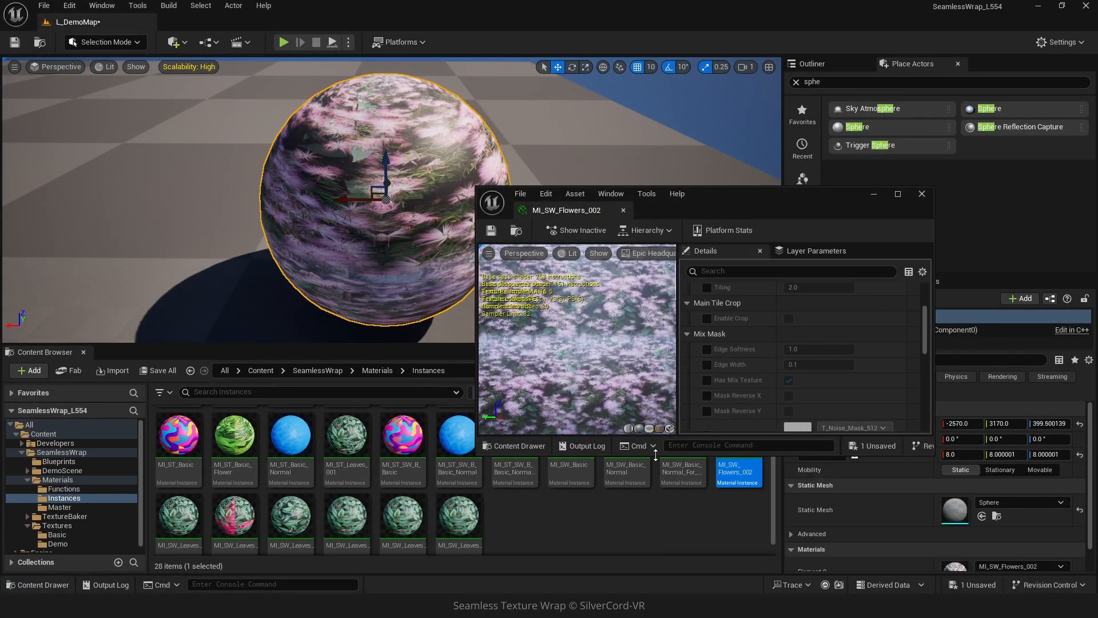
left_click_drag(672, 455, 665, 565)
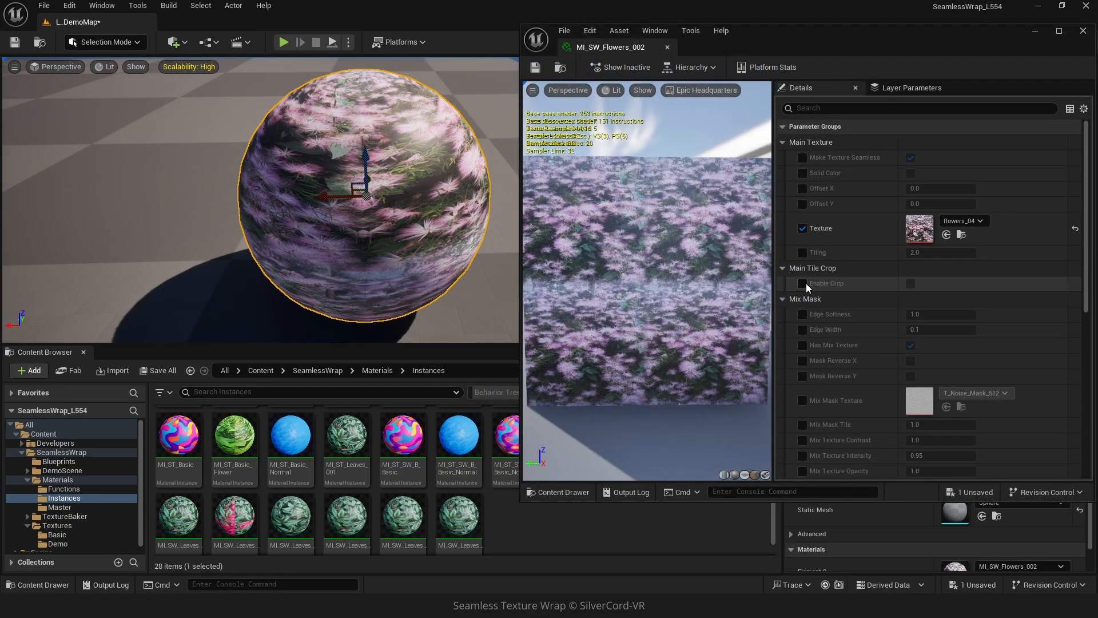
Enable Main Tile Crop and set Crop Top to 0.25.
left_click(805, 283)
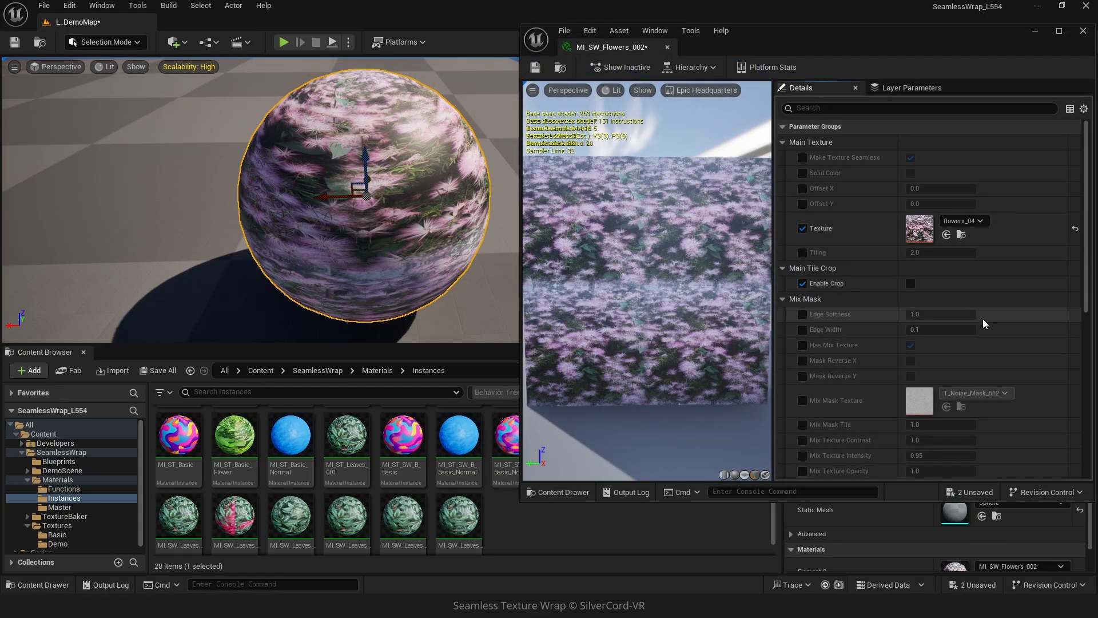
left_click(909, 283)
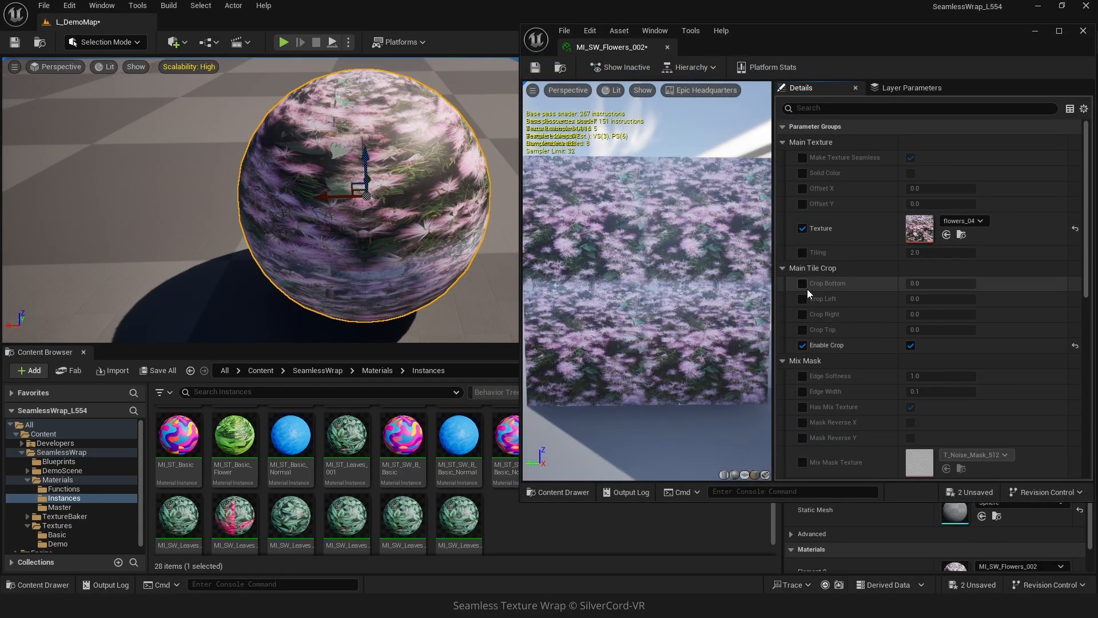
left_click(802, 330)
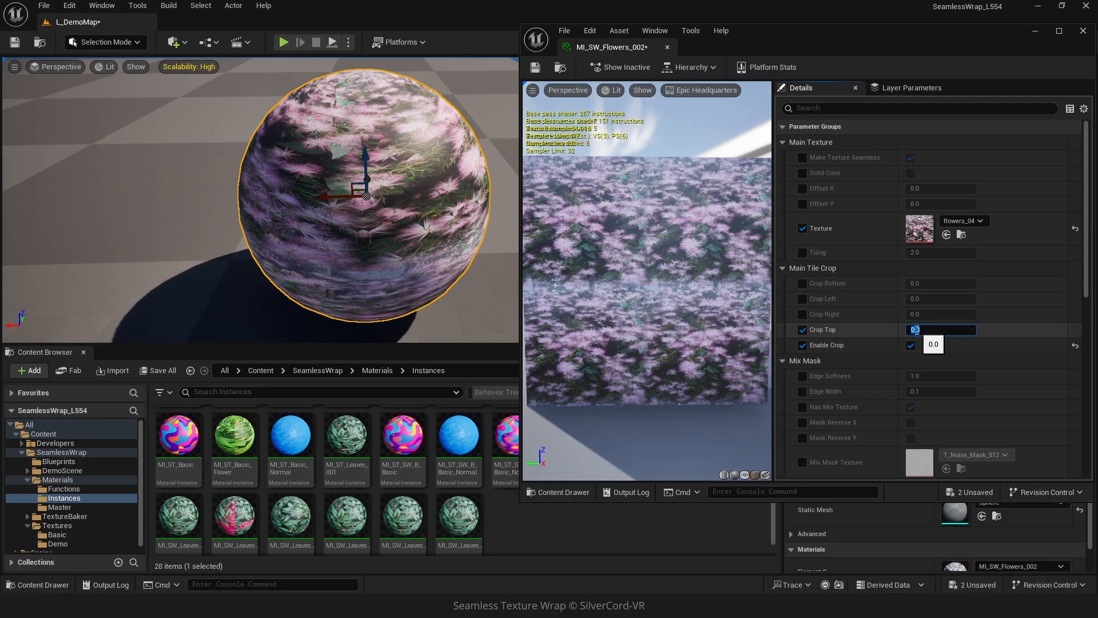
type("25")
key("Return")
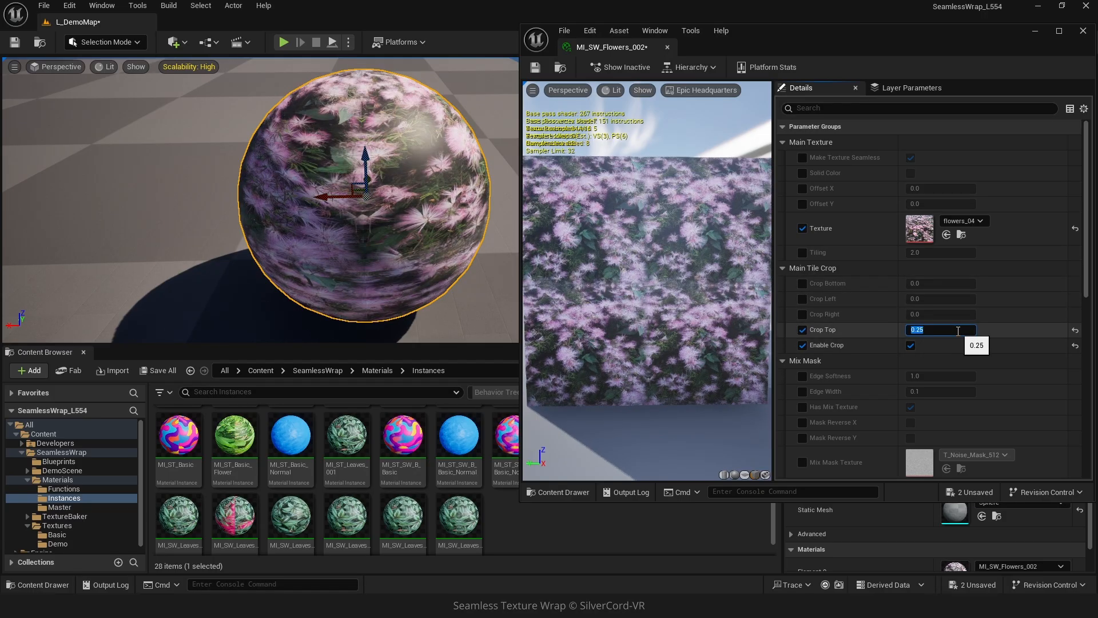
Set Crop Bottom to 0.25.
left_click(802, 283)
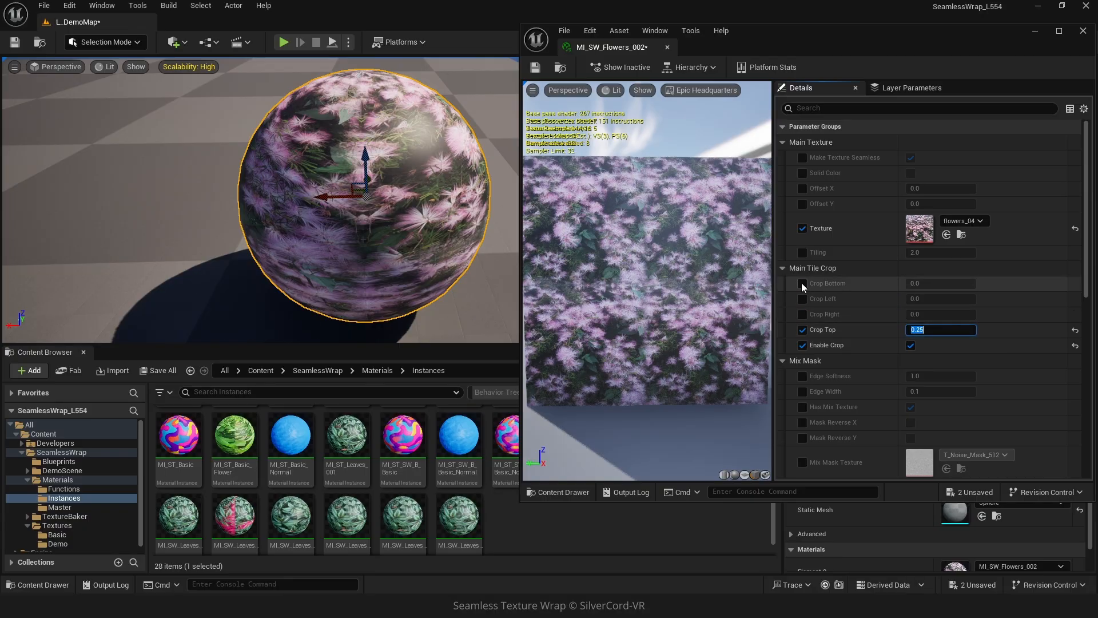
left_click(921, 283)
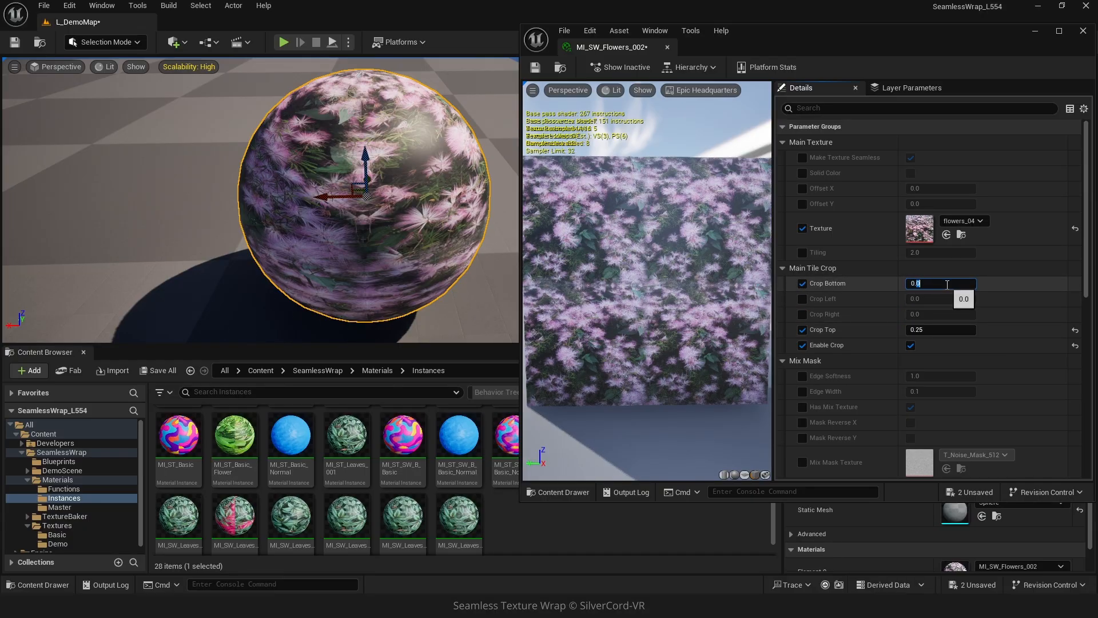
type("0.25")
key("Return")
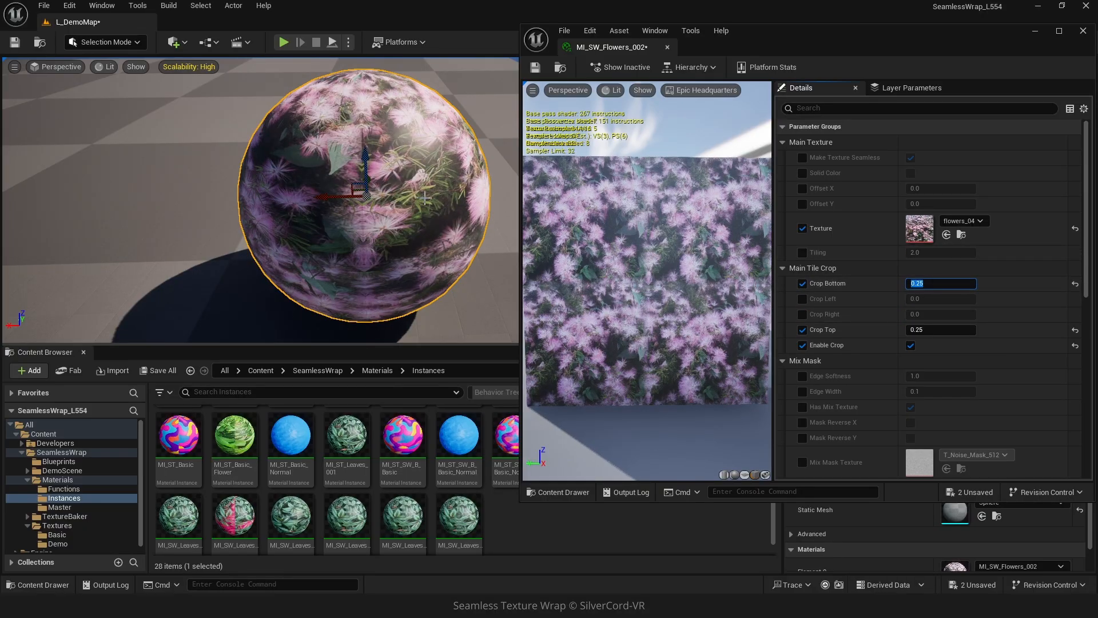
Set the mix mask Edge Softness to about 1.34 and Edge Width to about 0.24.
mouse_move(172, 201)
left_mouse_down("alt")
mouse_move(257, 195)
mouse_move(177, 195)
left_mouse_up("alt")
left_click(177, 194)
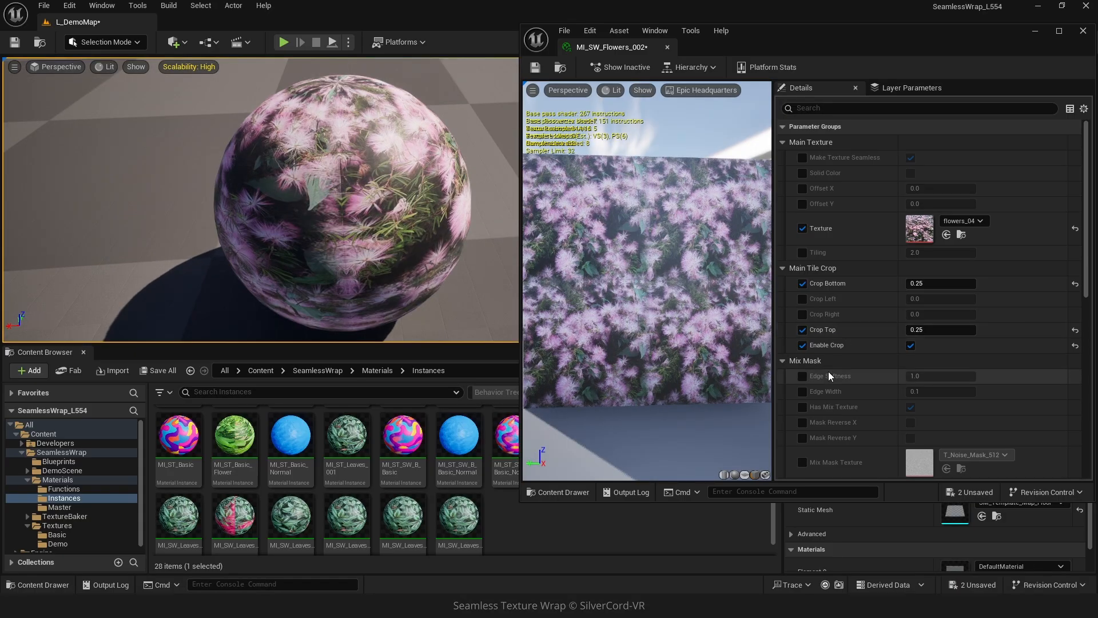
scroll(828, 372, "down", 1)
left_click(803, 358)
mouse_move(924, 357)
left_mouse_down()
mouse_move(949, 357)
mouse_move(933, 373)
left_mouse_up()
left_click(803, 374)
scroll(803, 356, "down", 3)
Set the Mix Mask Texture to flowers_04.
left_click(802, 353)
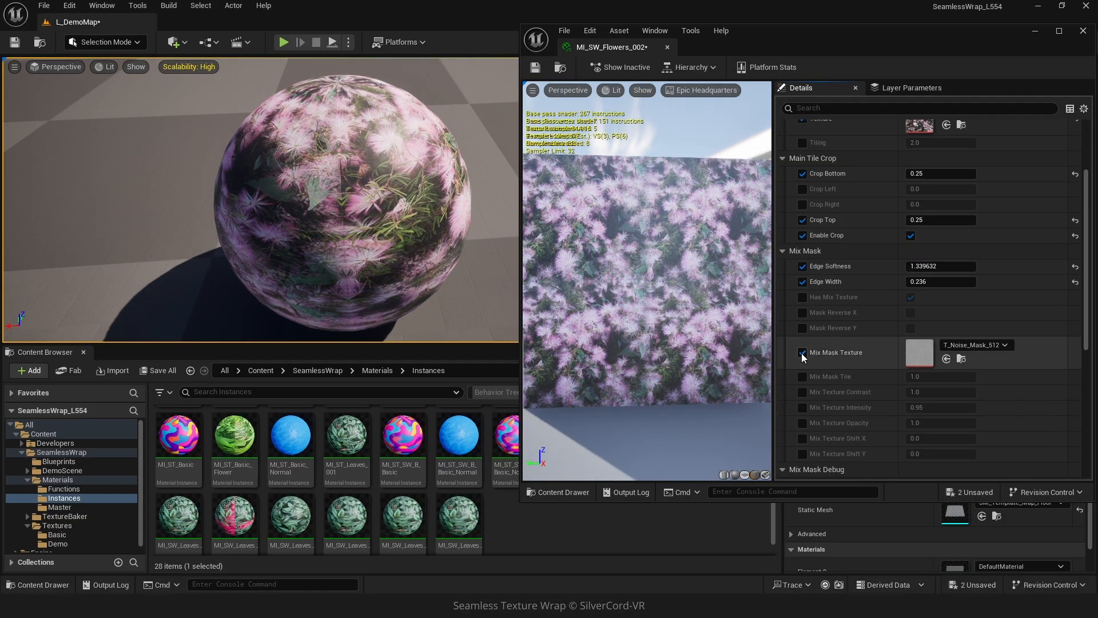
left_click(957, 348)
type("flower")
left_click(1039, 202)
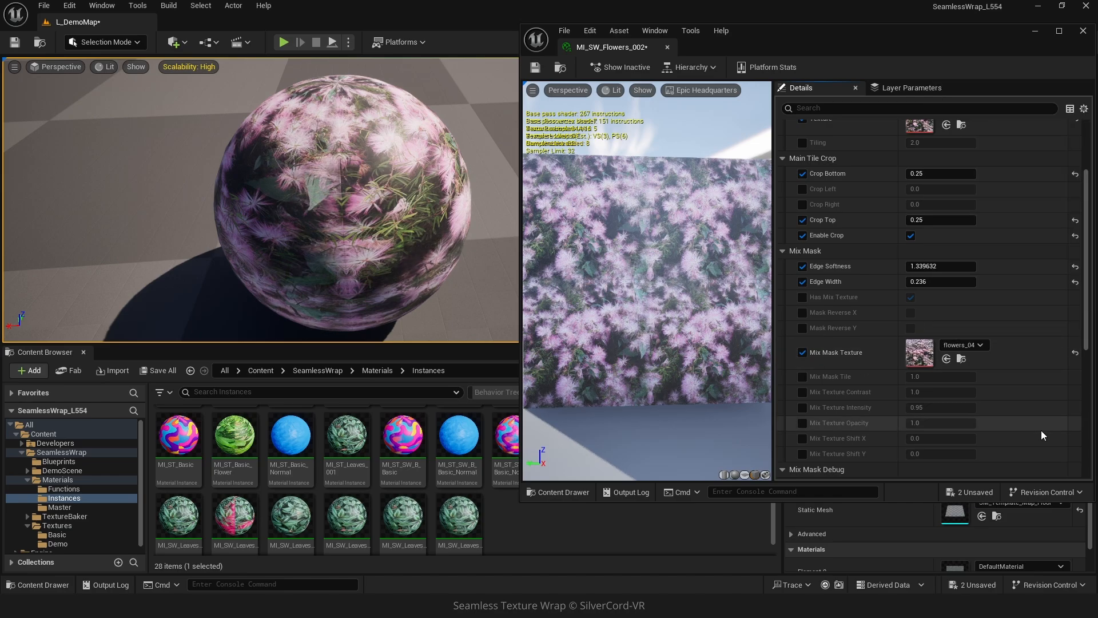
Set Mix Mask Tile to about 1.04 and Edge Softness to about 1.71.
left_click(802, 377)
left_click_drag(924, 376, 922, 376)
left_click_drag(913, 266, 934, 266)
Enable Mix Texture Intensity and reset it to its default value.
mouse_move(343, 200)
right_mouse_down()
mouse_move(269, 206)
mouse_move(361, 203)
right_mouse_up()
scroll(848, 404, "down", 4)
left_click(803, 334)
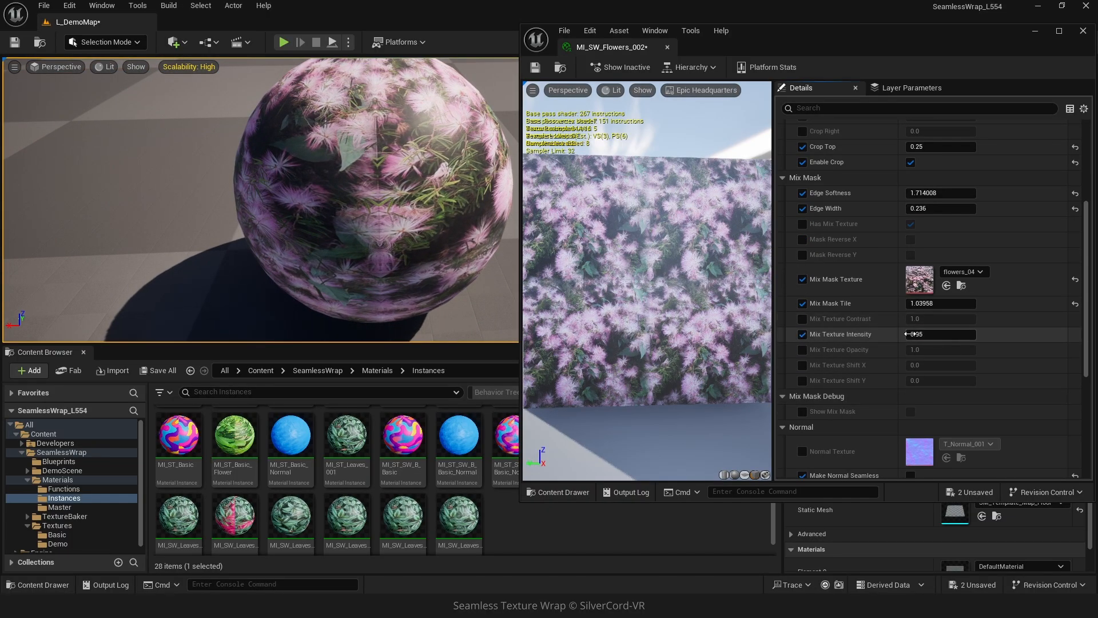
mouse_move(938, 334)
left_mouse_down()
mouse_move(916, 334)
mouse_move(938, 334)
left_mouse_up()
left_click(1076, 334)
Set Edge Width to about 0.068 and reset Edge Softness to its default.
left_click_drag(927, 208, 917, 209)
left_click(1075, 193)
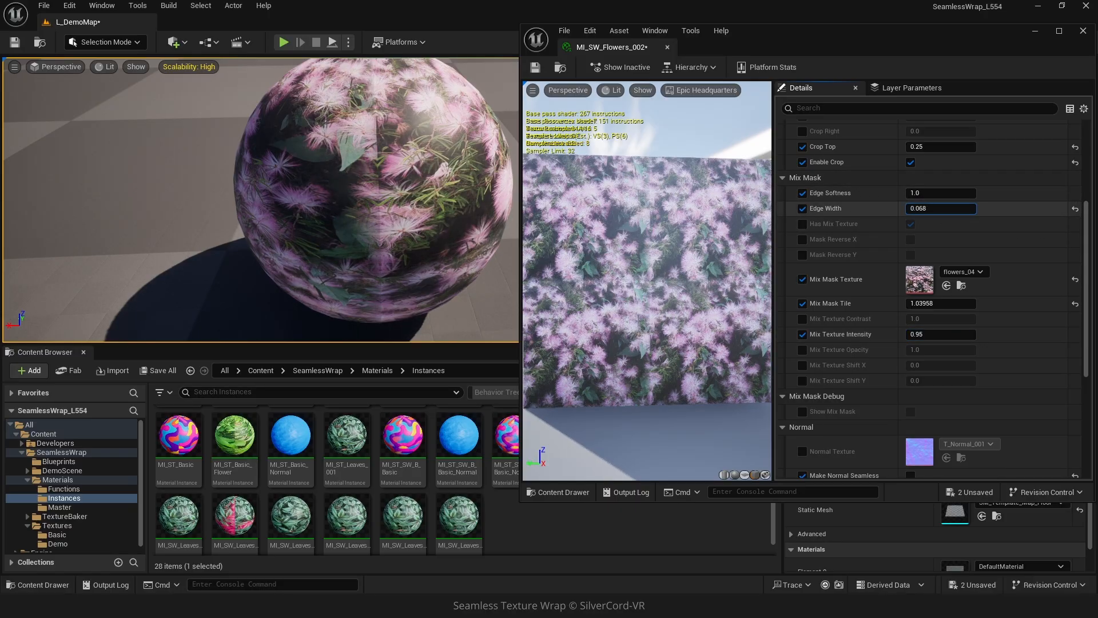
Enable Crop Left and set it to about 0.04.
scroll(1018, 317, "up", 6)
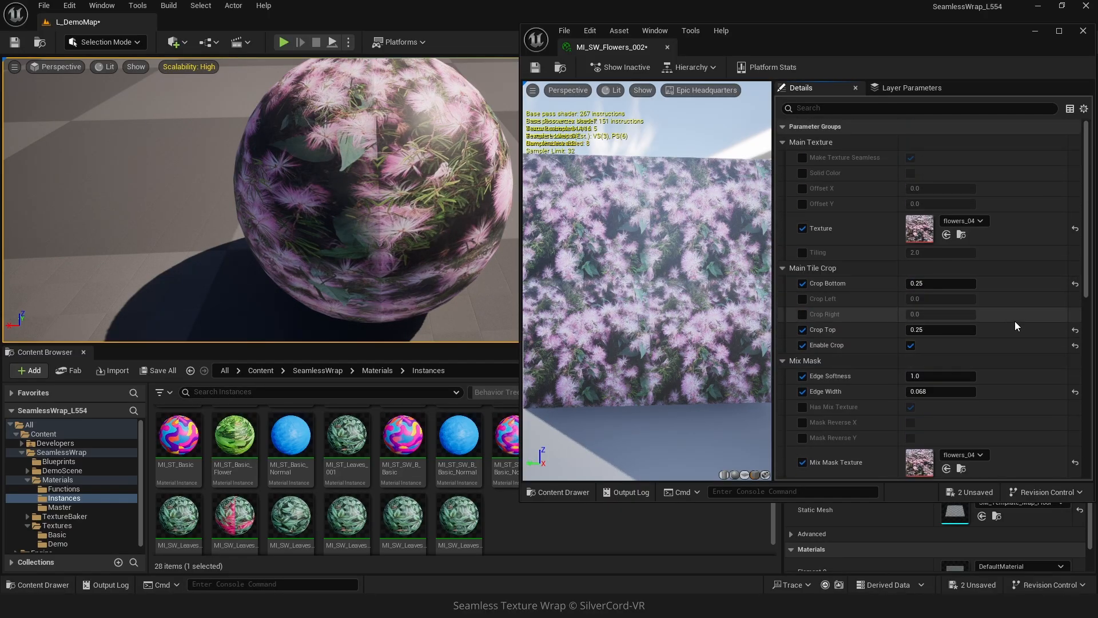
left_click(802, 299)
left_click_drag(926, 298, 938, 299)
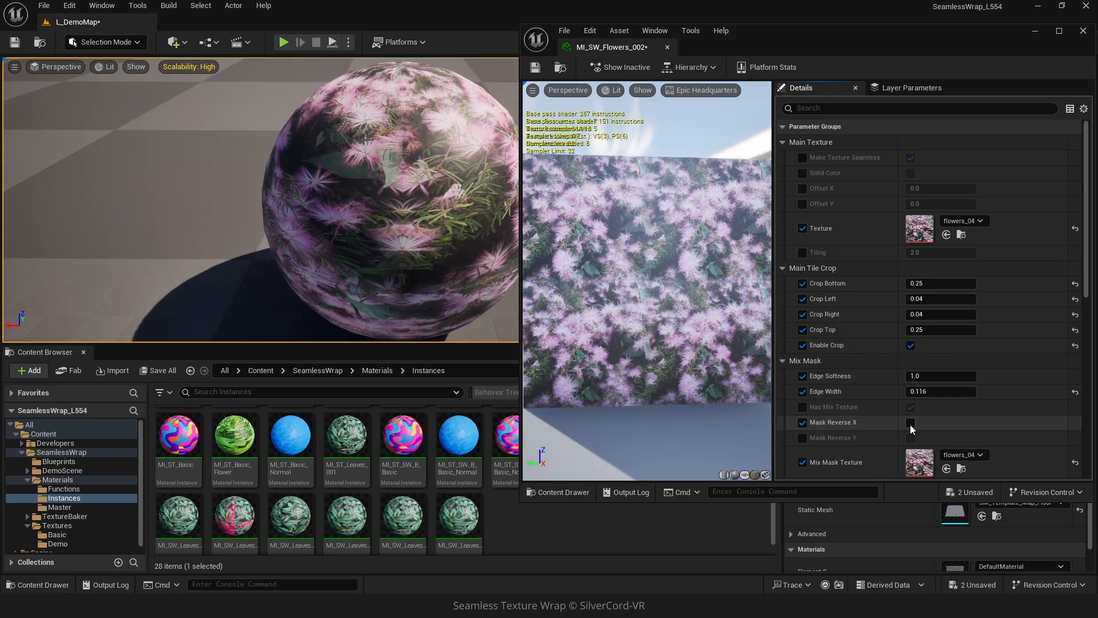
Enable and toggle the Mask Reverse X and Mask Reverse Y options.
left_click(911, 423)
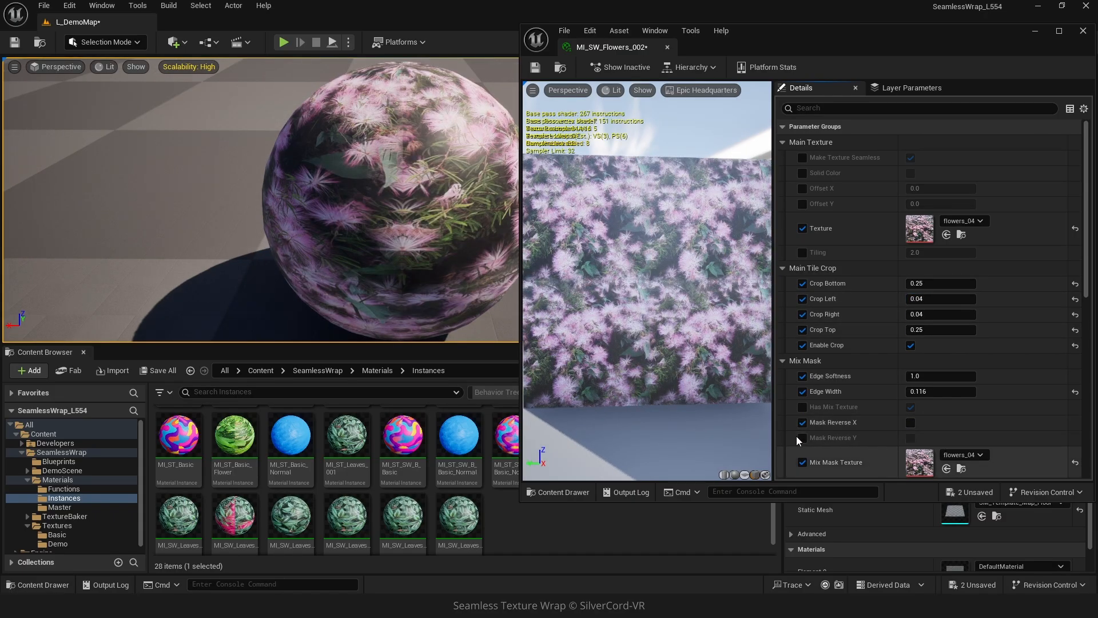
left_click(802, 438)
left_click(911, 438)
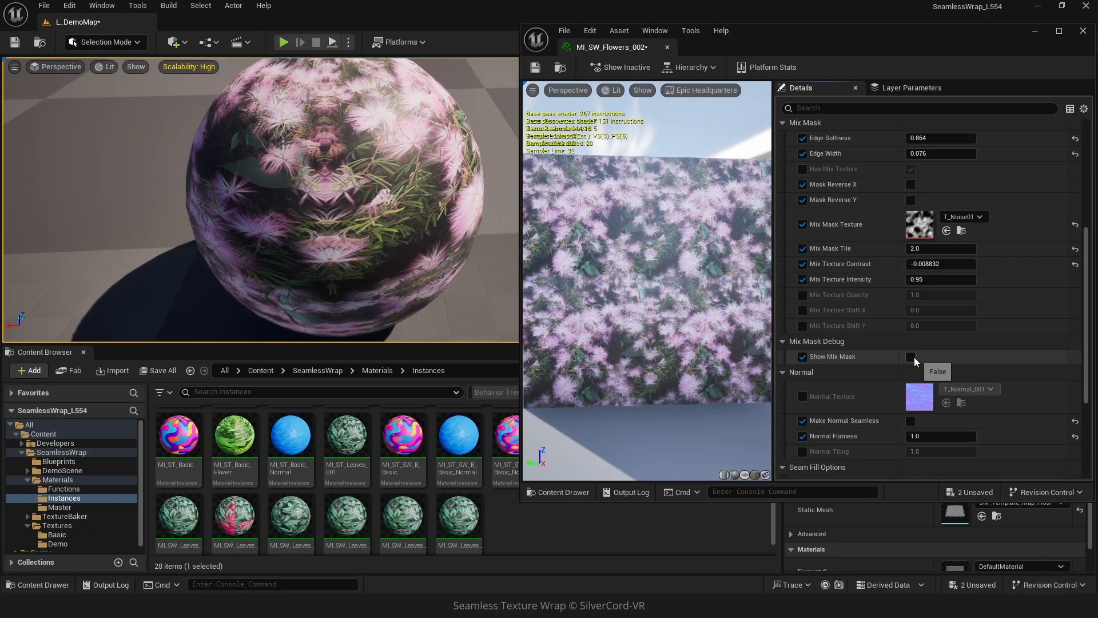
Preview the mix mask seams with Show Mix Mask in a yellow debug color, and switch Show Mix Mask off again.
left_click(910, 357)
mouse_move(326, 203)
right_mouse_down()
mouse_move(344, 189)
mouse_move(366, 252)
mouse_move(338, 160)
mouse_move(343, 209)
right_mouse_up()
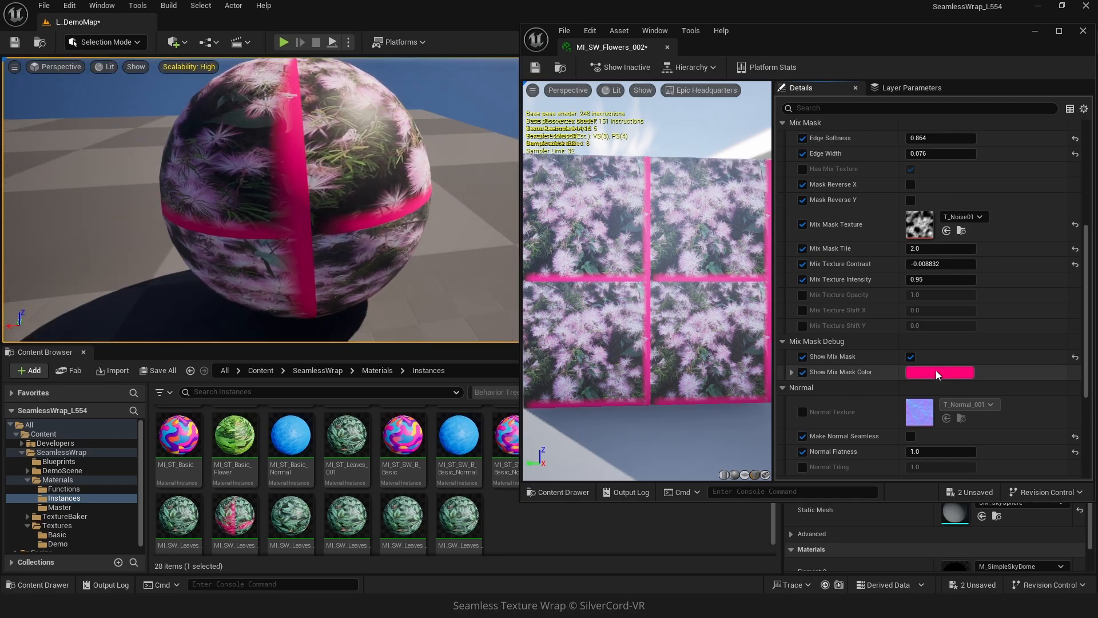
left_click(936, 372)
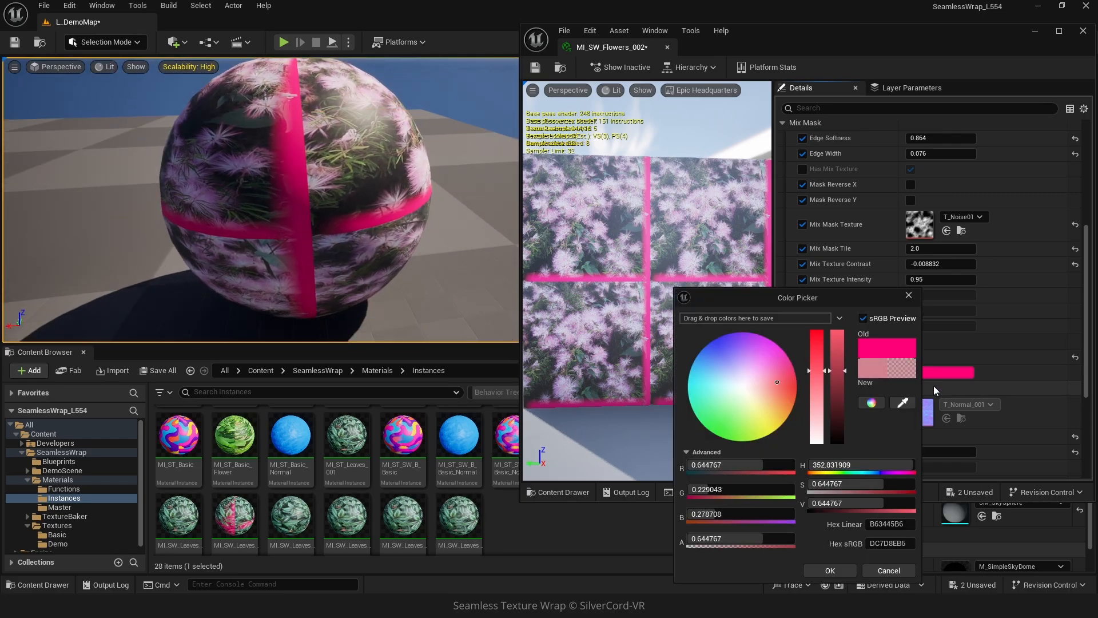
left_click_drag(773, 368, 796, 478)
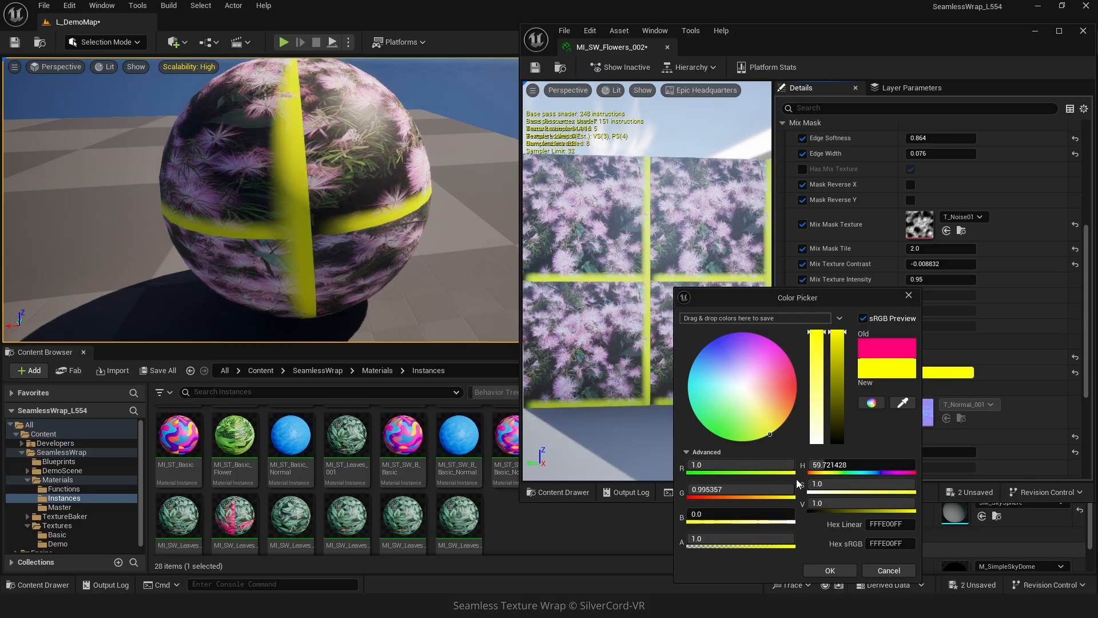
left_click(830, 570)
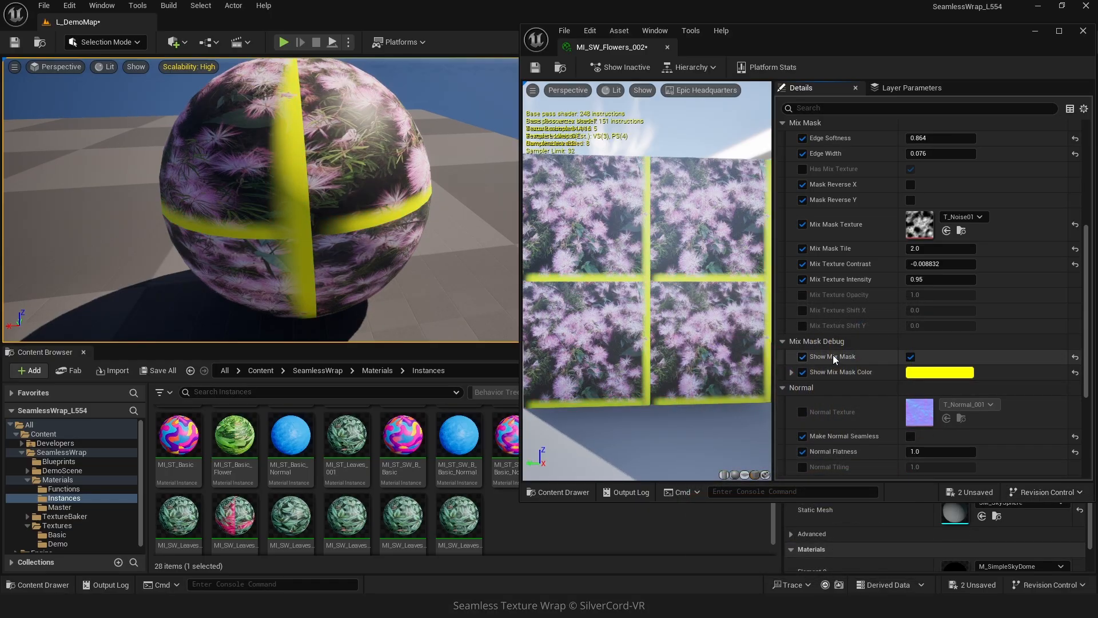
left_click(803, 357)
Enable and adjust the main texture's Offset X and Offset Y to shift the pattern.
scroll(807, 229, "up", 5)
left_click(802, 189)
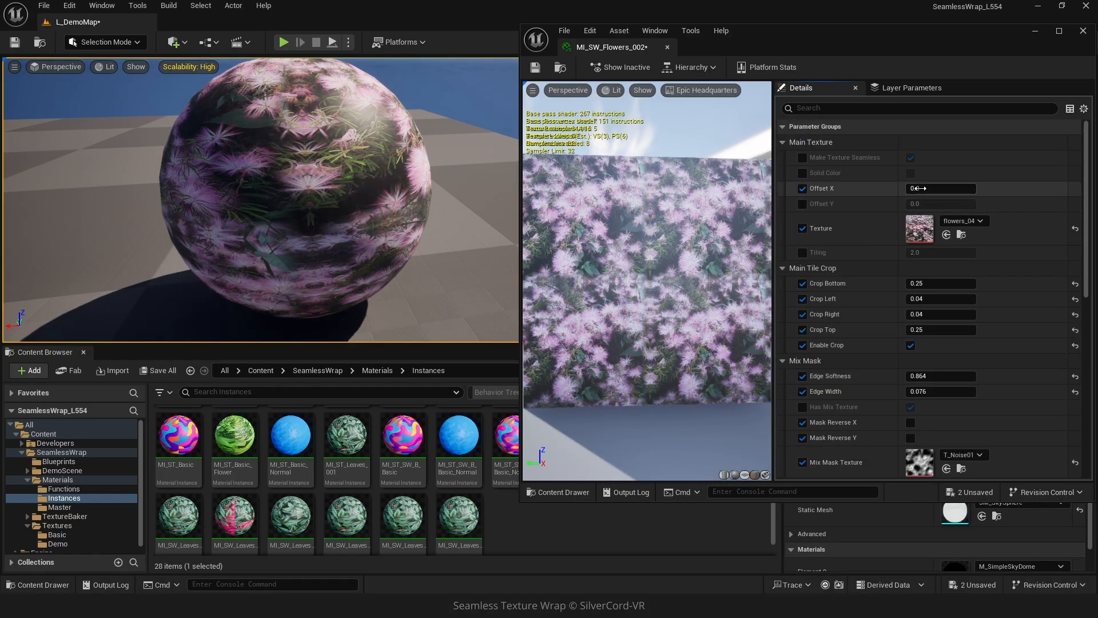
left_click_drag(938, 188, 1033, 193)
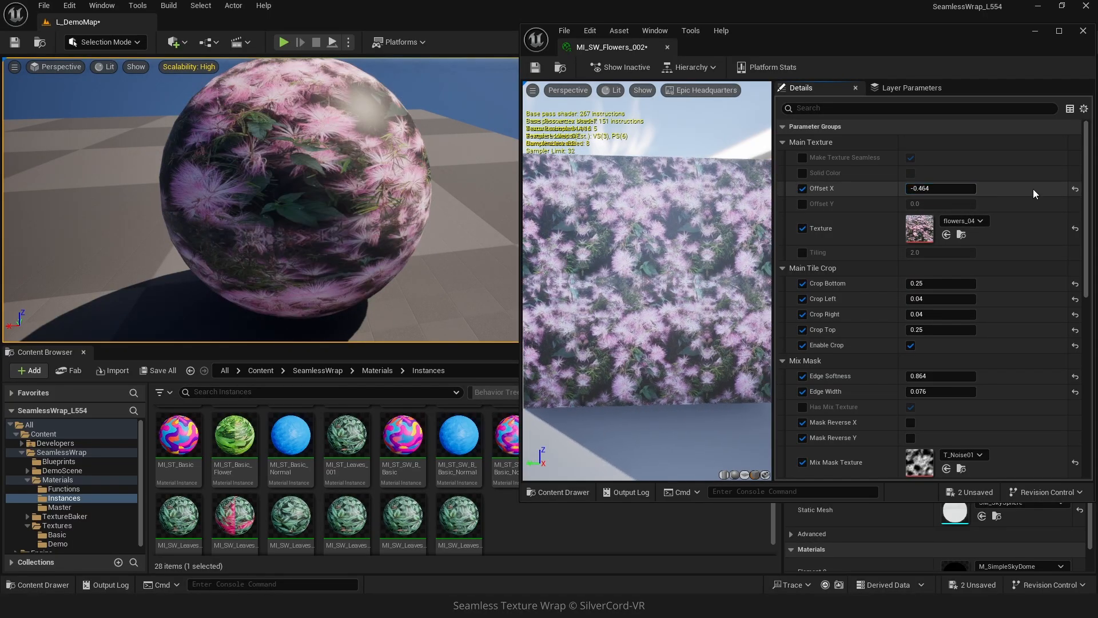
left_click_drag(926, 204, 927, 208)
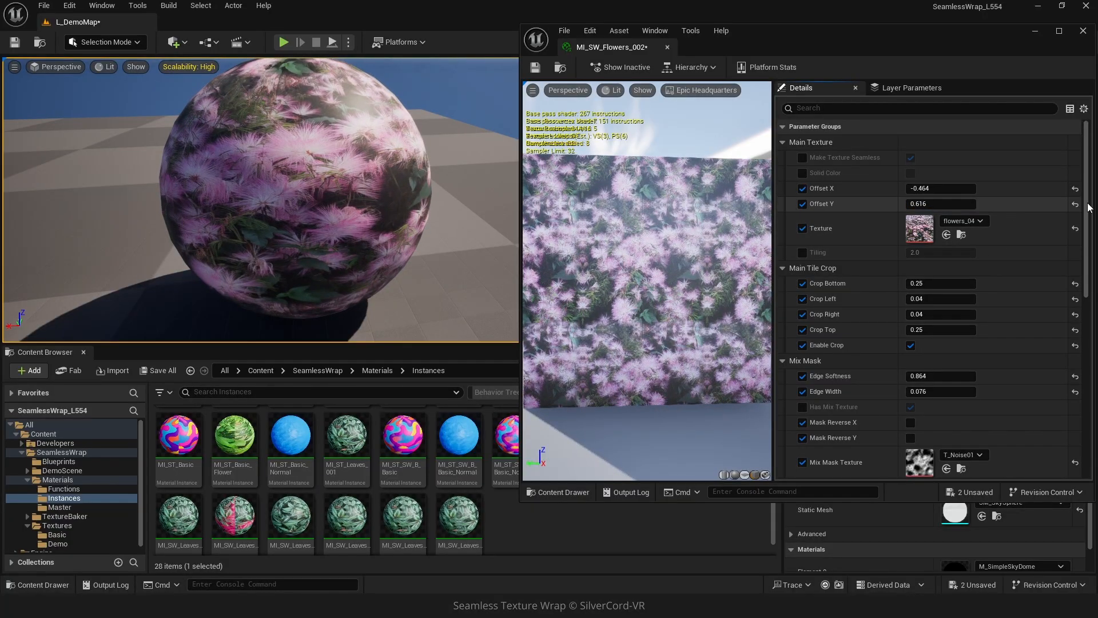
left_click(1075, 189)
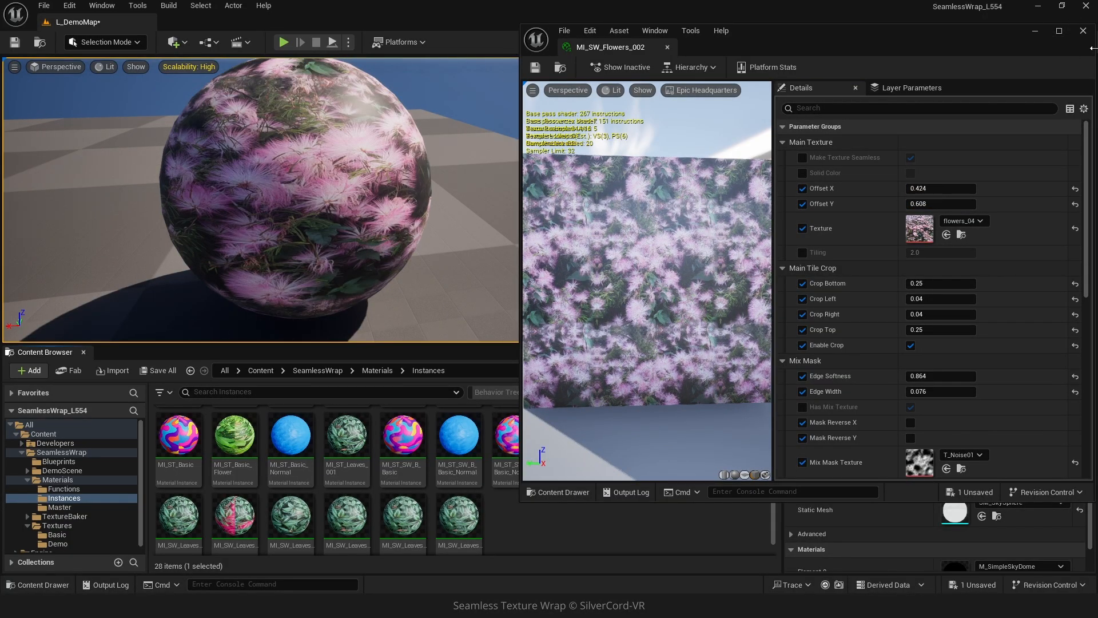
Close the material instance editor and open the EW_TextureBaker_Seamless editor utility widget from the TextureBaker's SeamlessTexture folder.
left_click(1084, 32)
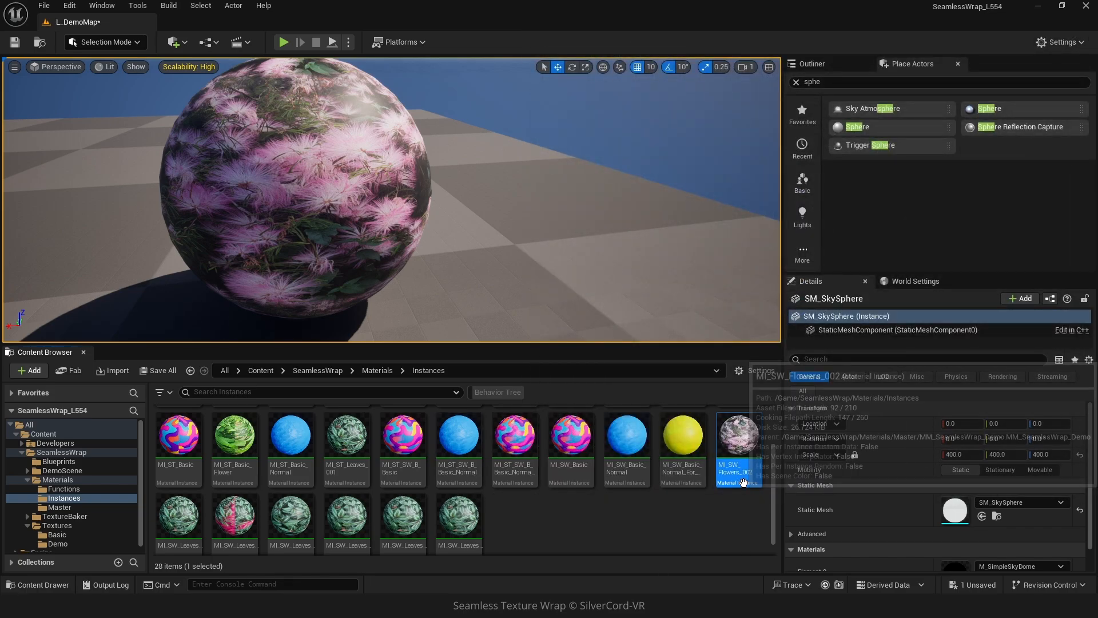
left_click(28, 517)
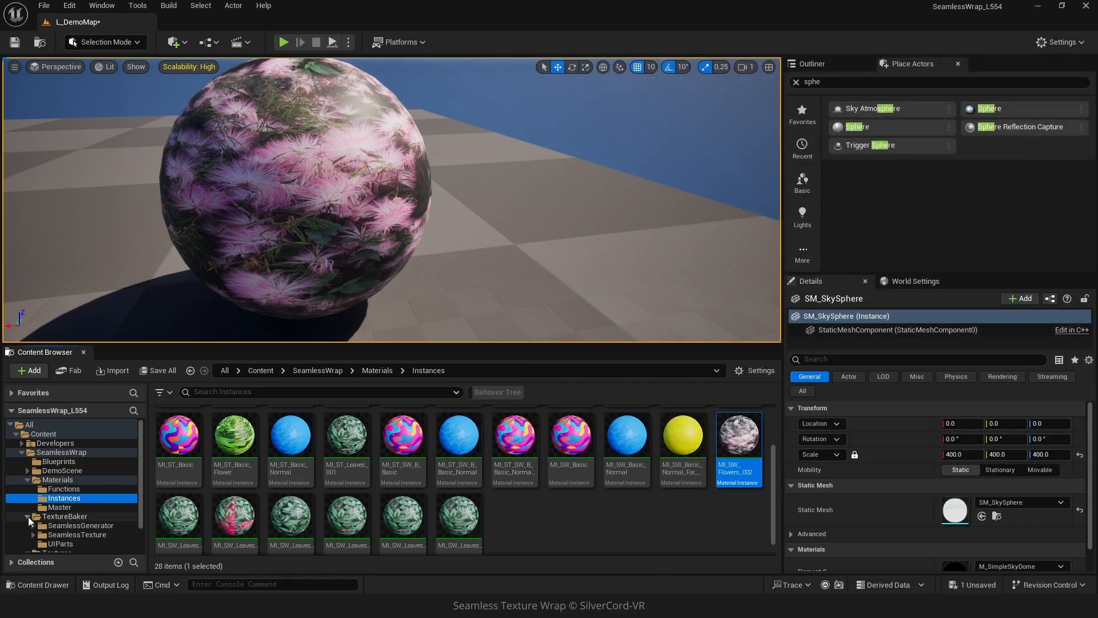
scroll(67, 527, "down", 2)
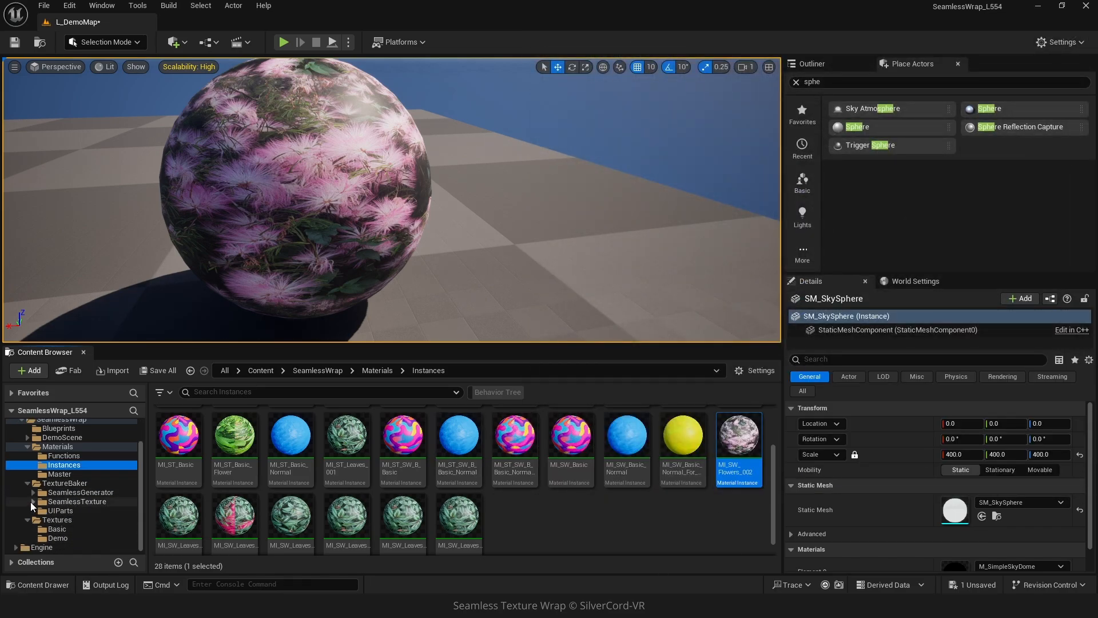
left_click(56, 501)
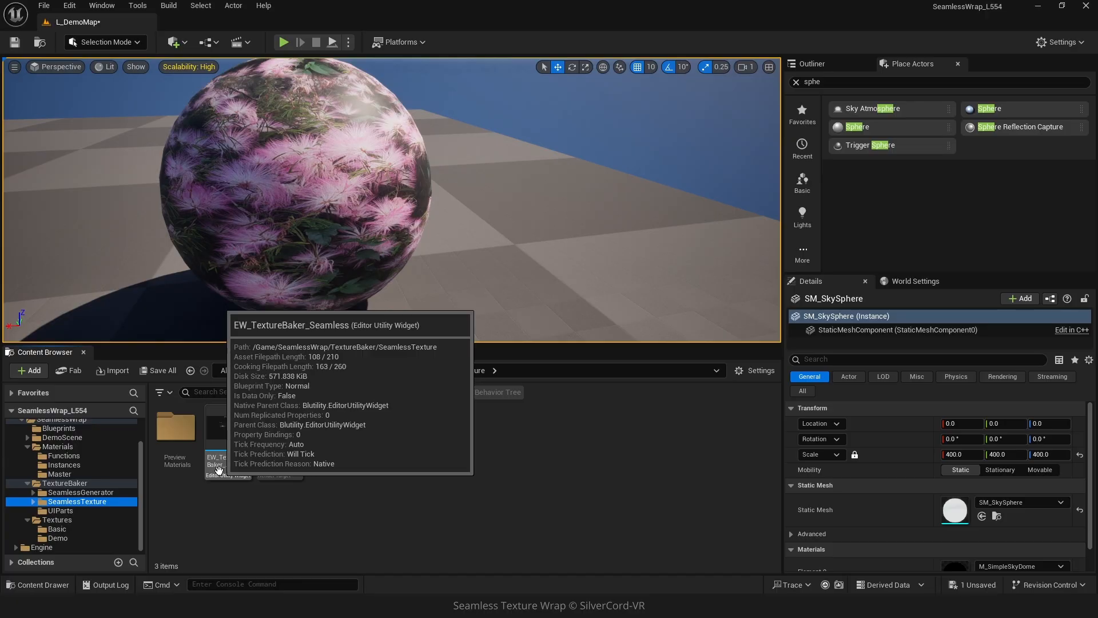
double_click(219, 470)
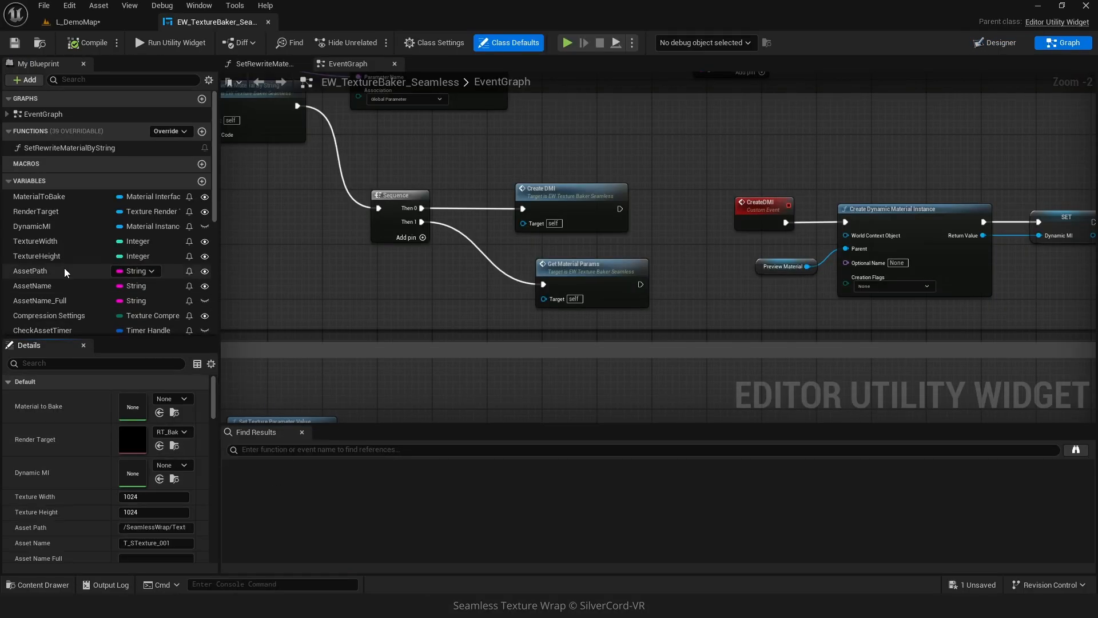
Set the SourceMaterial variable's default value to the MI_SW flowers material instance and compile the blueprint.
scroll(54, 314, "down", 7)
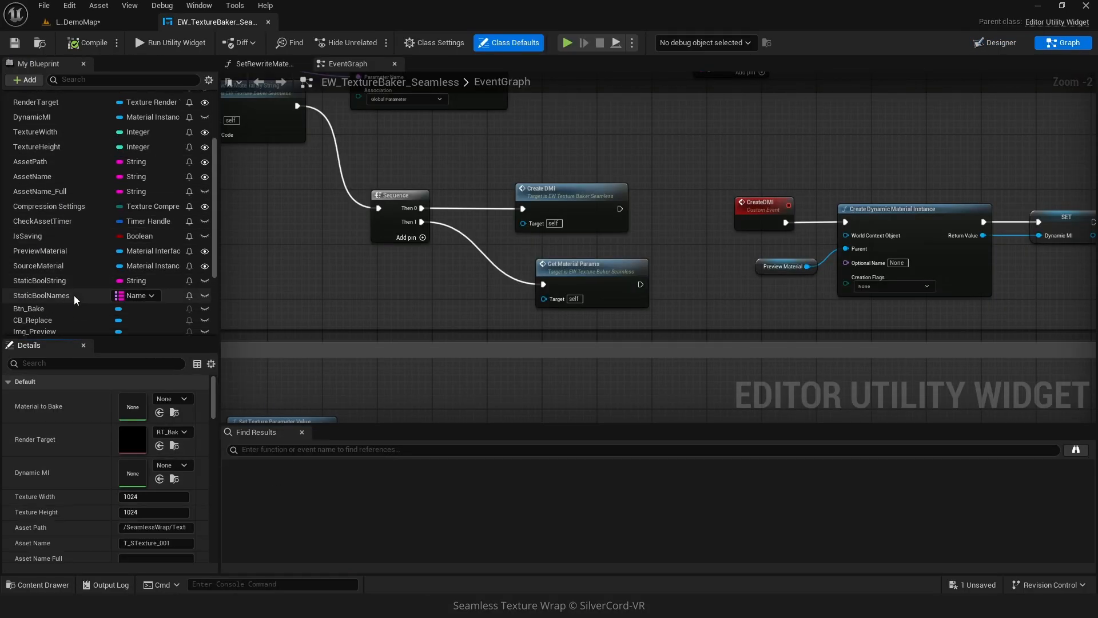
left_click(54, 248)
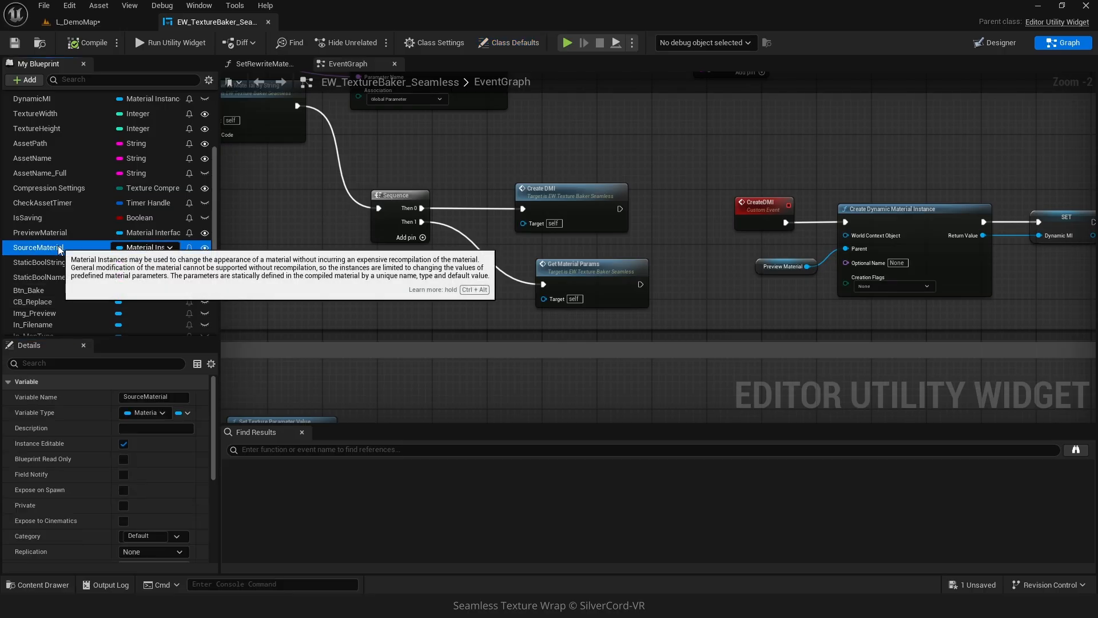
scroll(169, 539, "down", 8)
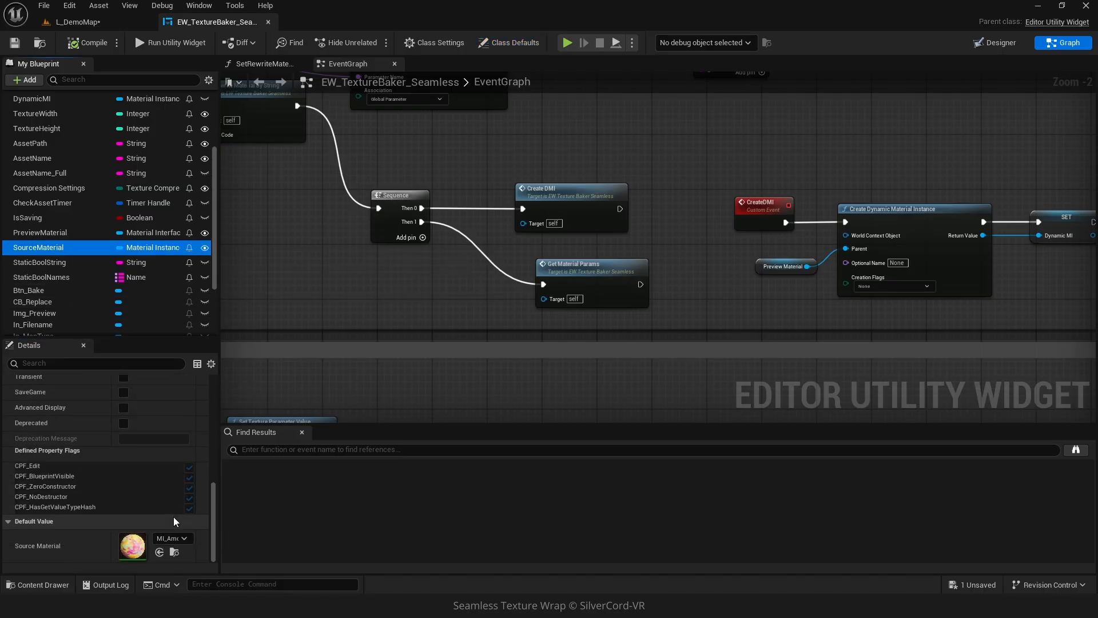
left_click(170, 539)
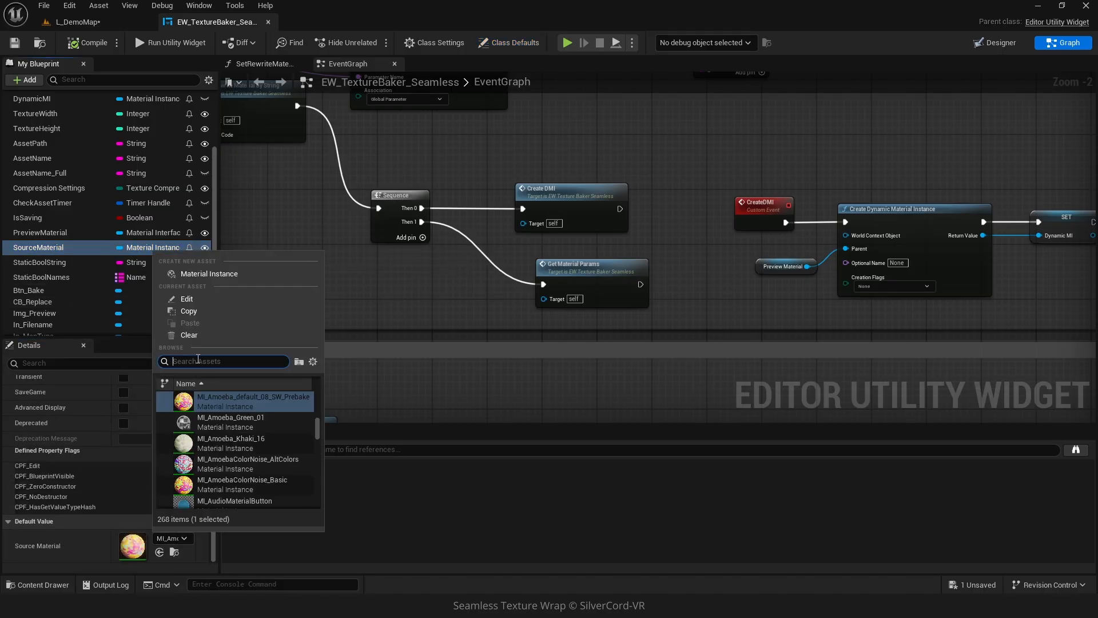
type("flower")
left_click(249, 448)
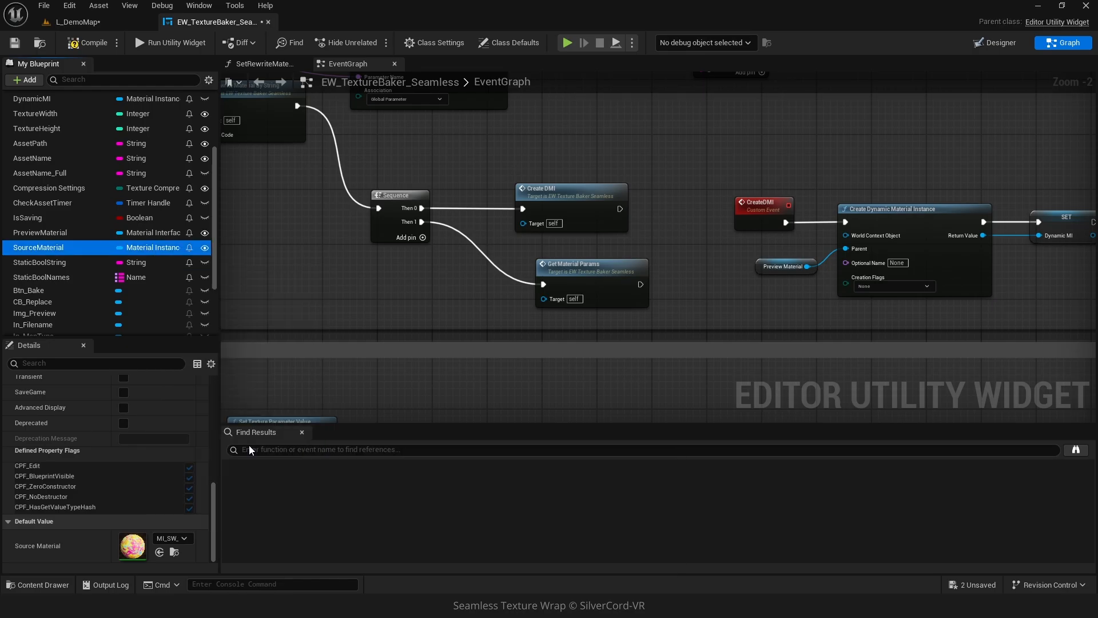
left_click(80, 43)
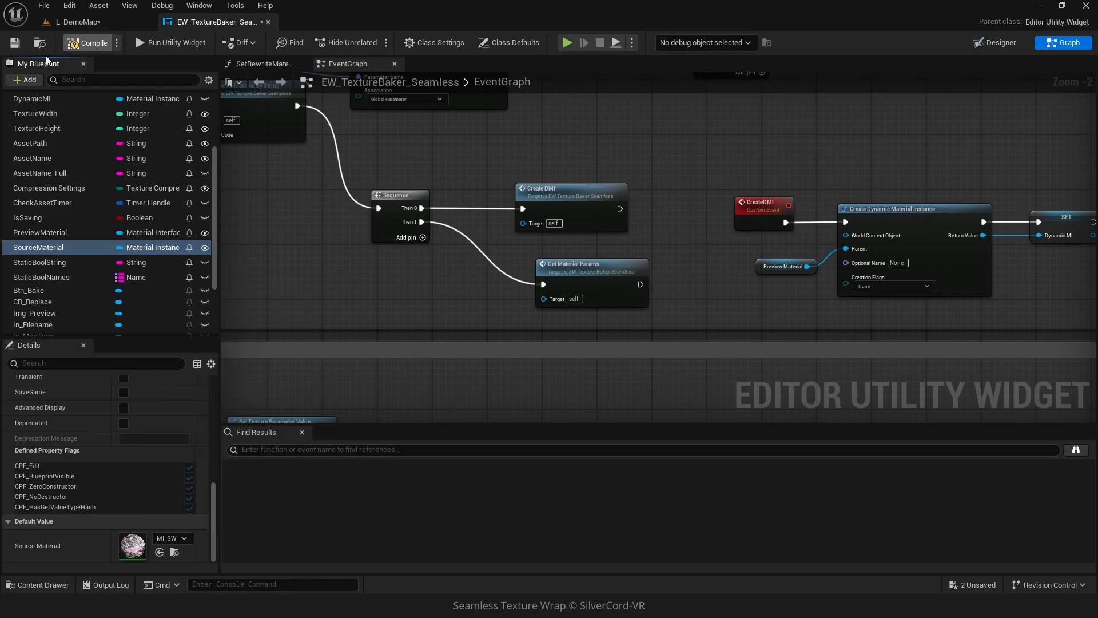
Run the utility widget and position the Seamless Wrap Texture Baker window over the level editor.
left_click(171, 42)
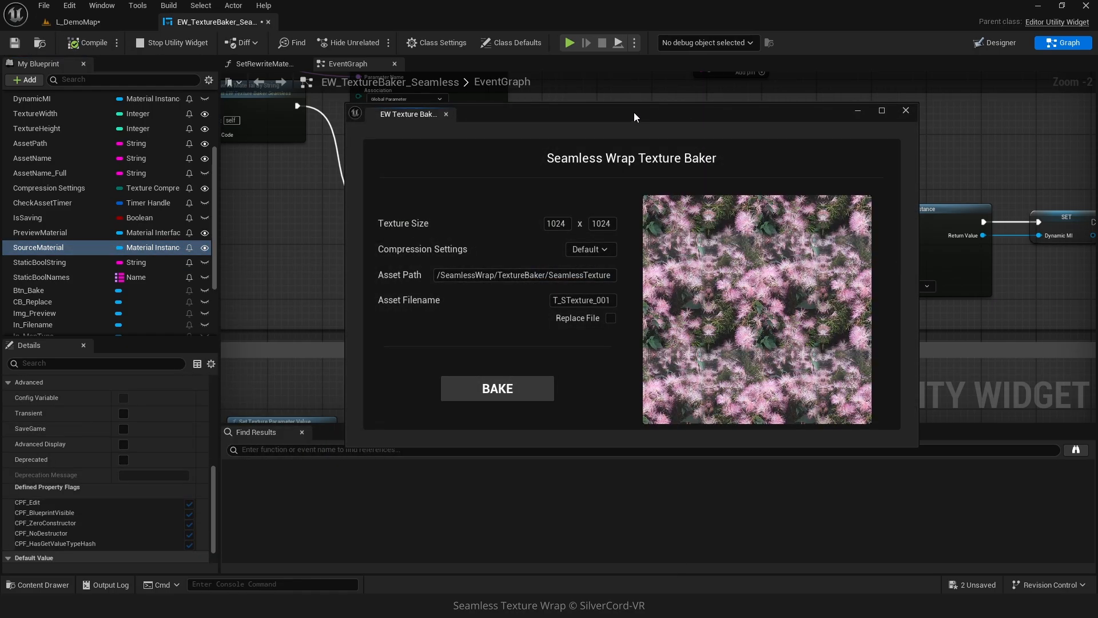
left_click_drag(634, 112, 579, 125)
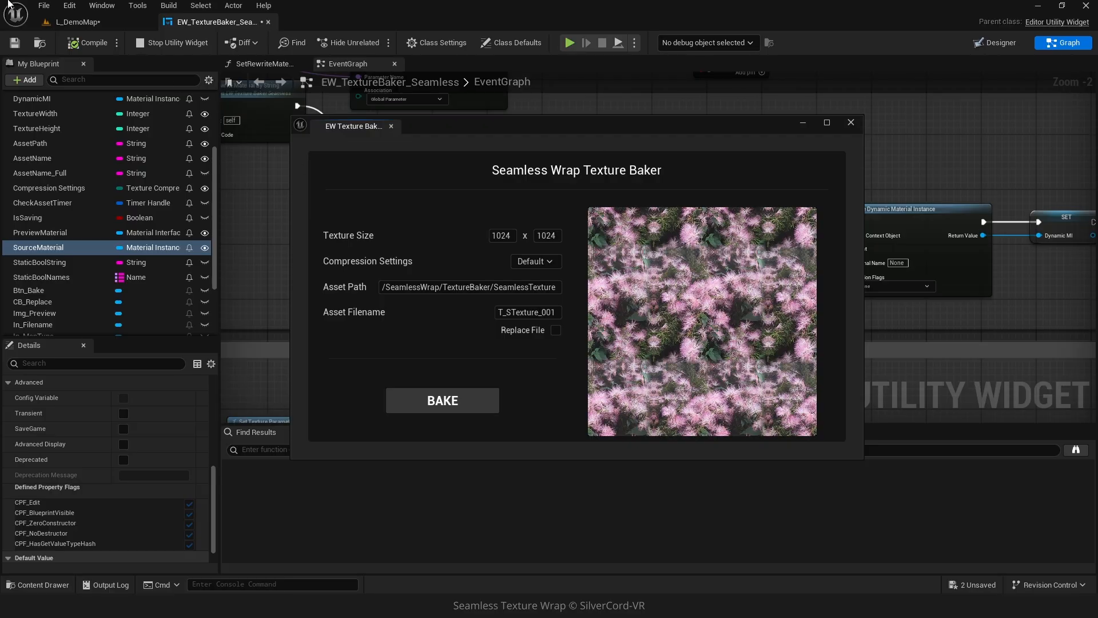
left_click(73, 22)
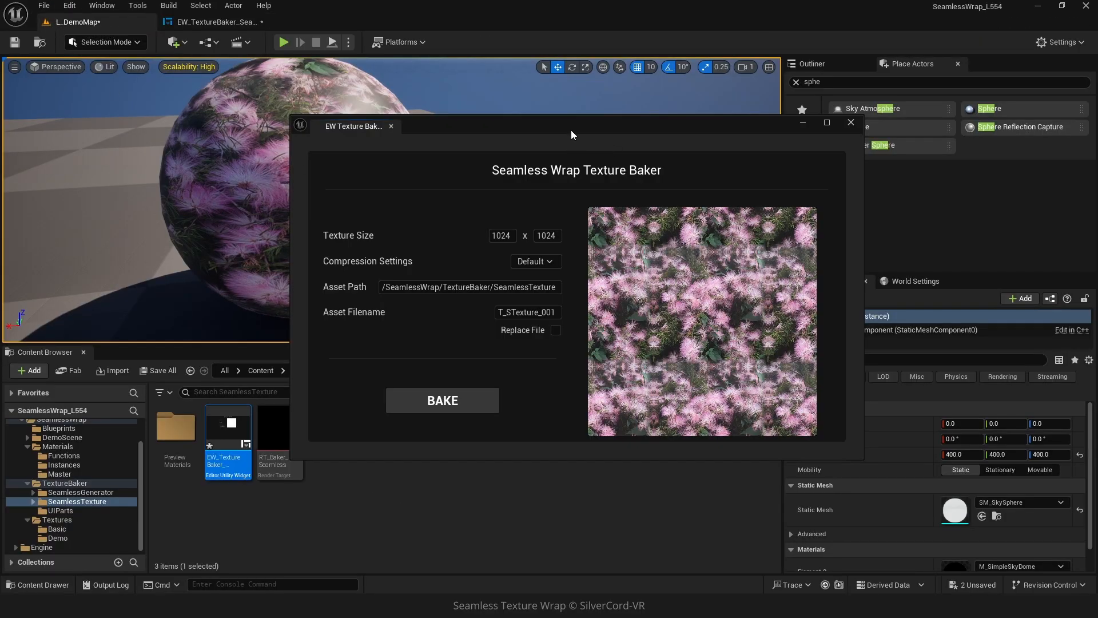
left_click_drag(571, 129, 682, 113)
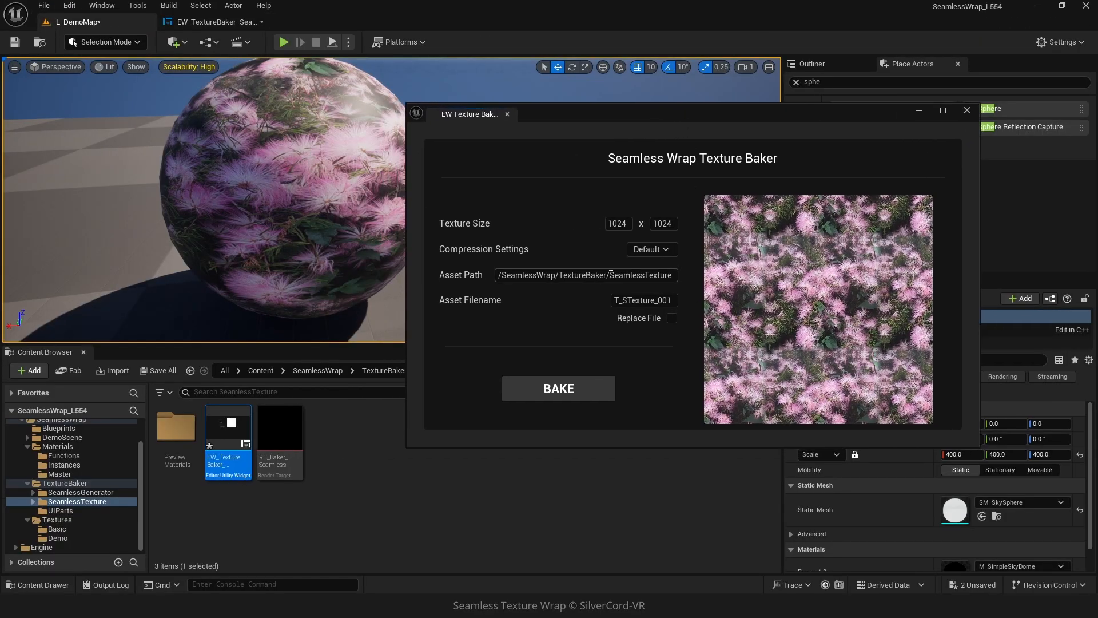
Set the asset filename to T_Flowers_SW_Baked, bake the seamless texture, and close the baker window.
left_click_drag(611, 275, 670, 277)
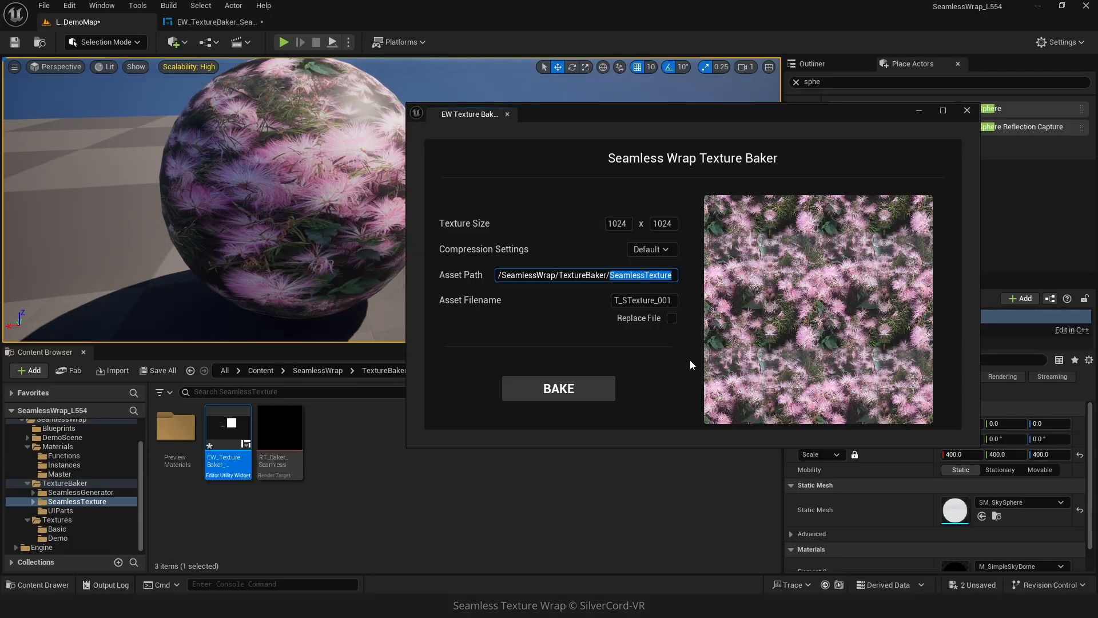
left_click(619, 301)
type("_")
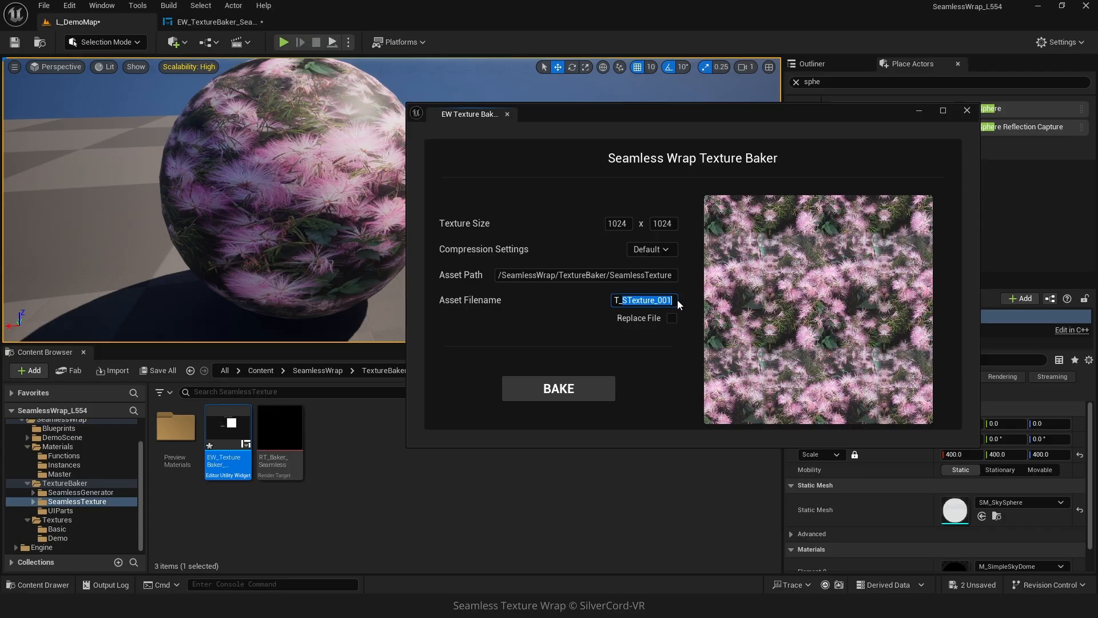
type("Flowers_SW_Baked")
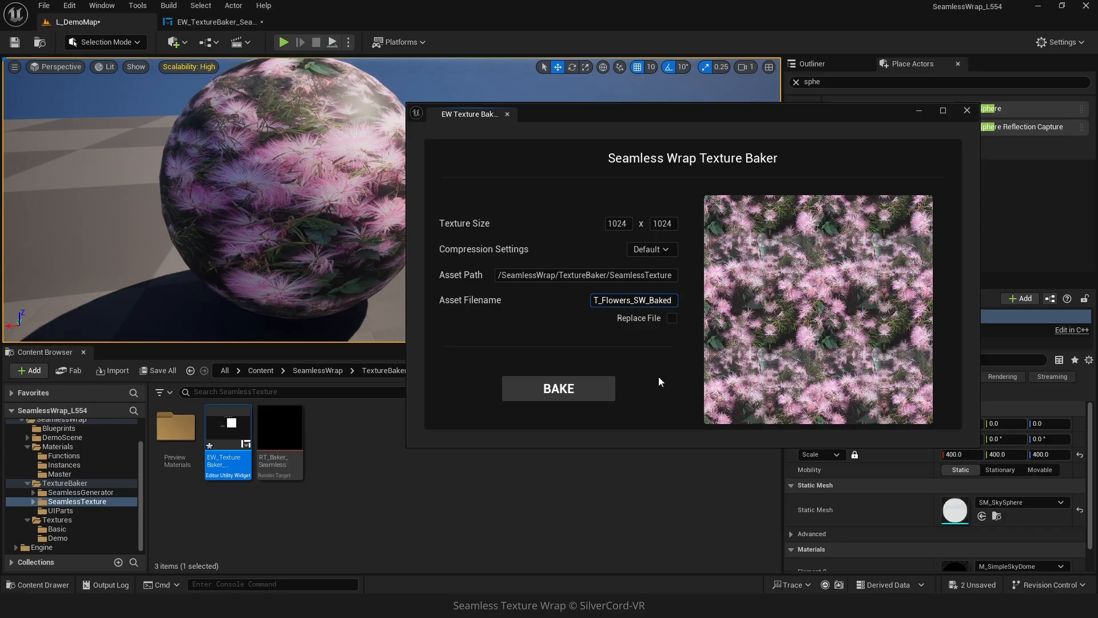
left_click(562, 394)
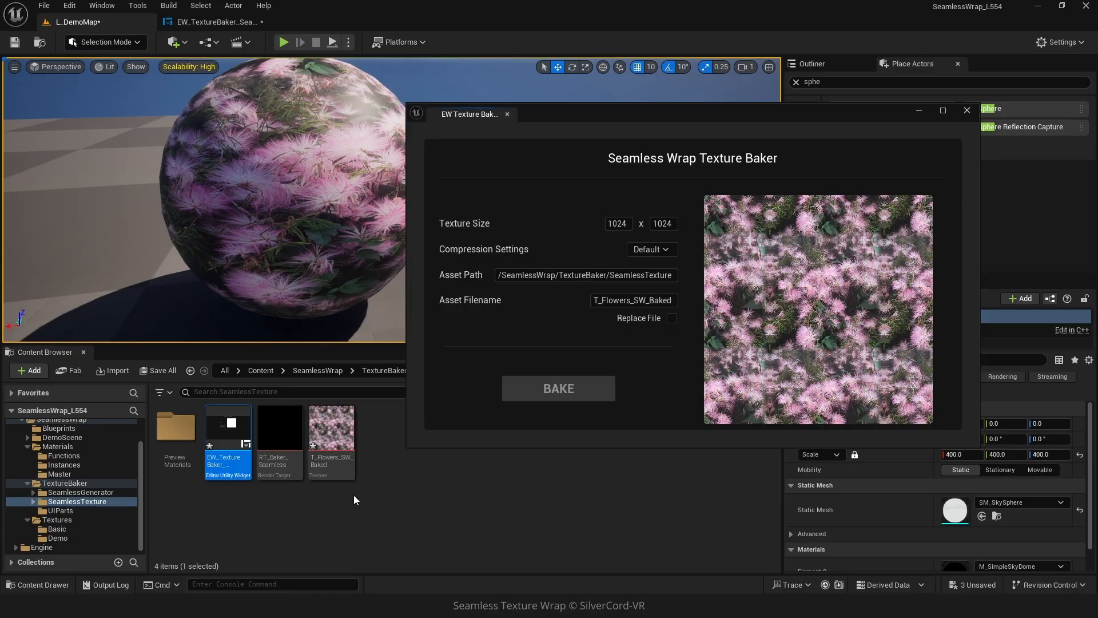
left_click(966, 111)
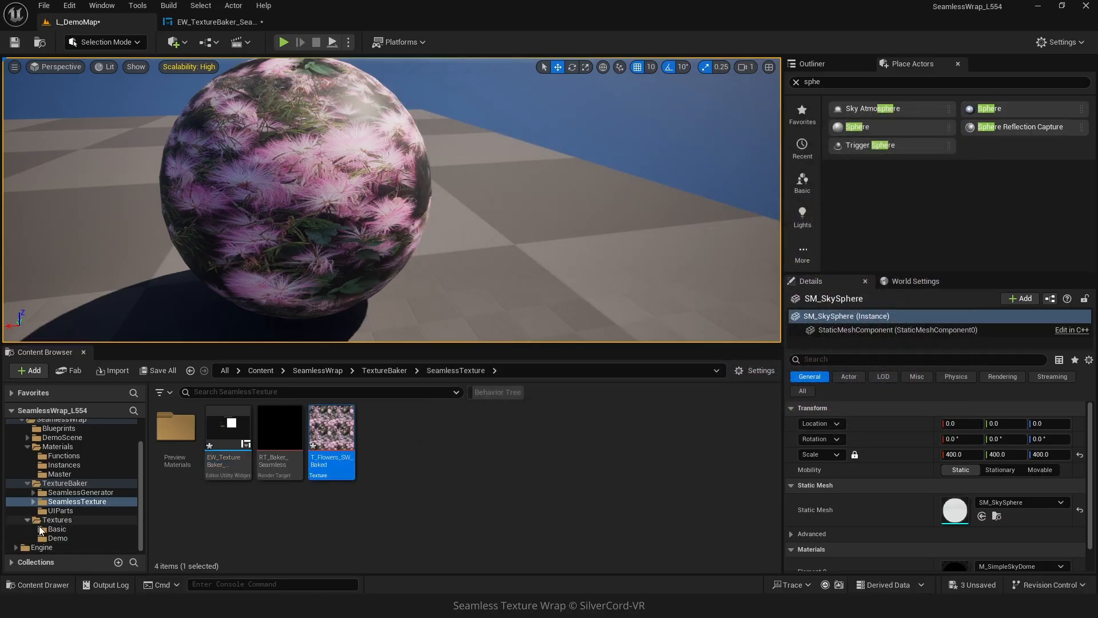
Create a material instance of MM_SimpleTextured_Demo in the Master folder named MI_ST_Flowers_001.
left_click(59, 473)
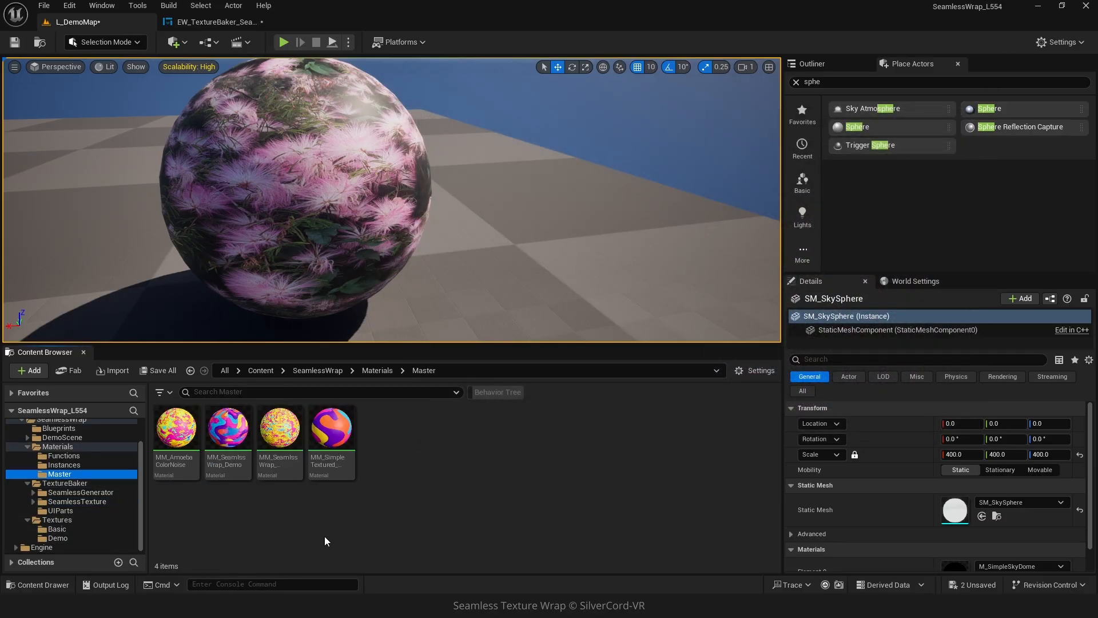
right_click(340, 434)
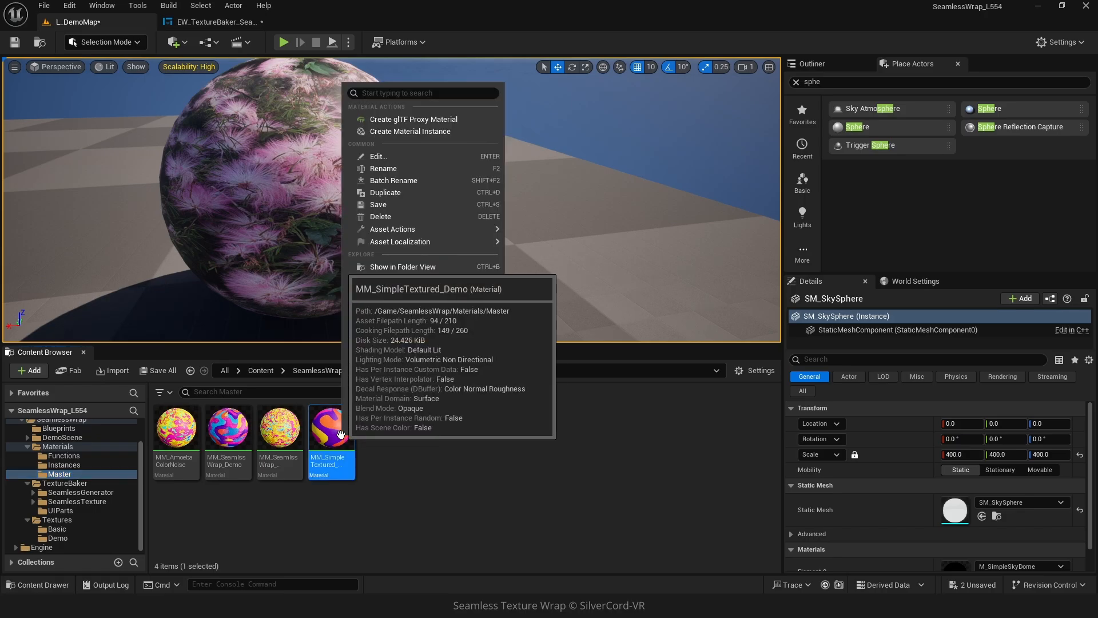
left_click(465, 132)
type("MI_ST_Flowers_001")
key("Return")
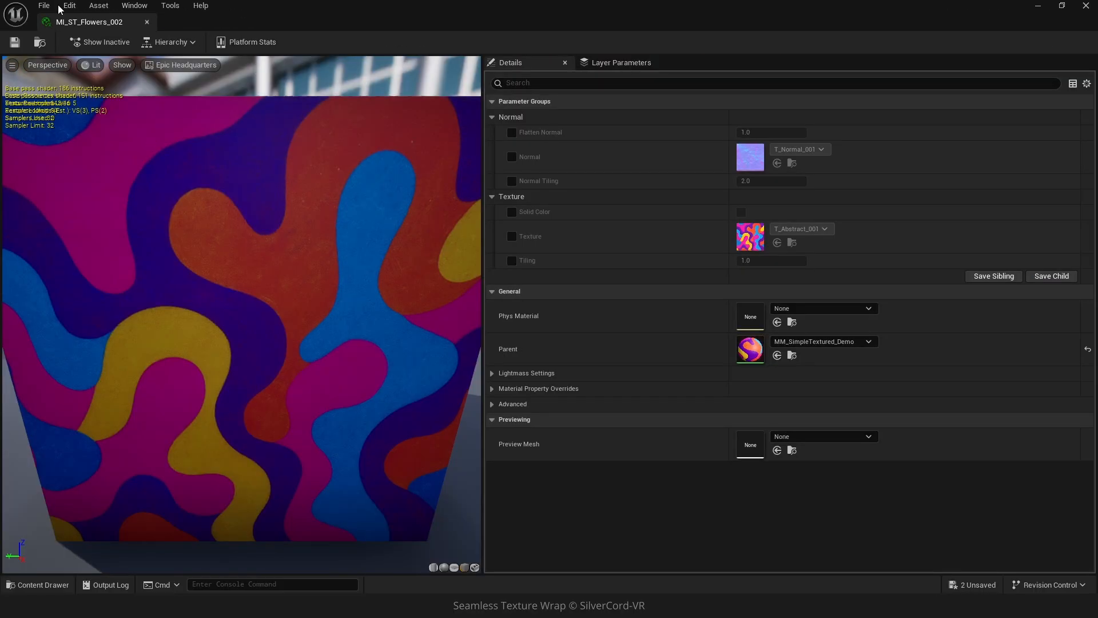
Open the MI_ST_Flowers_002 instance and set its Texture parameter to T_Flowers_SW_Baked.
double_click(57, 4)
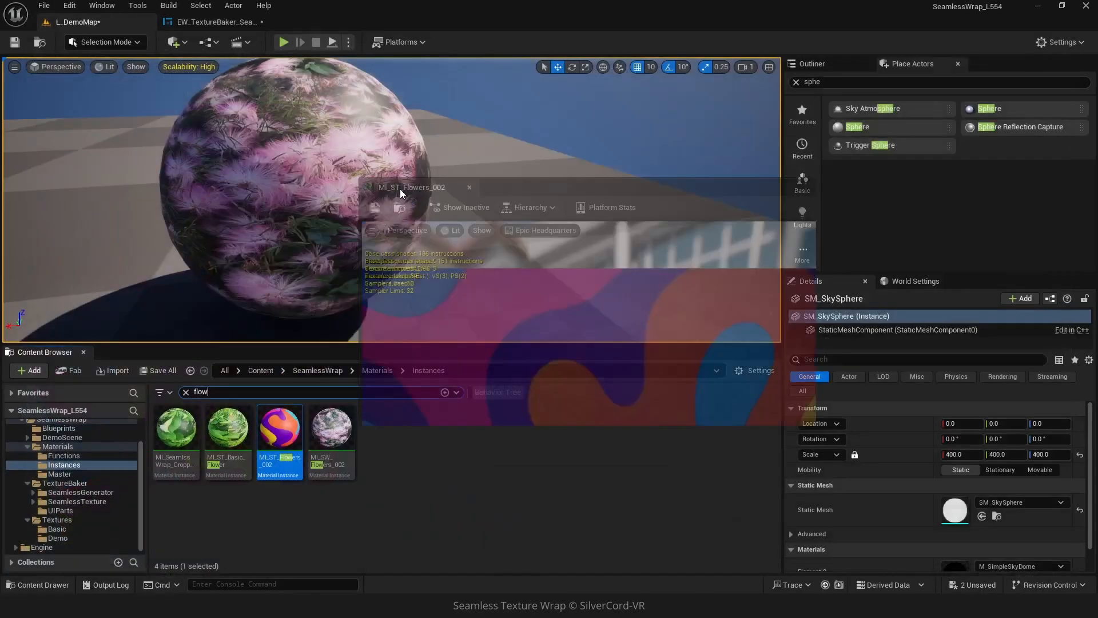
left_click(727, 314)
left_click(868, 307)
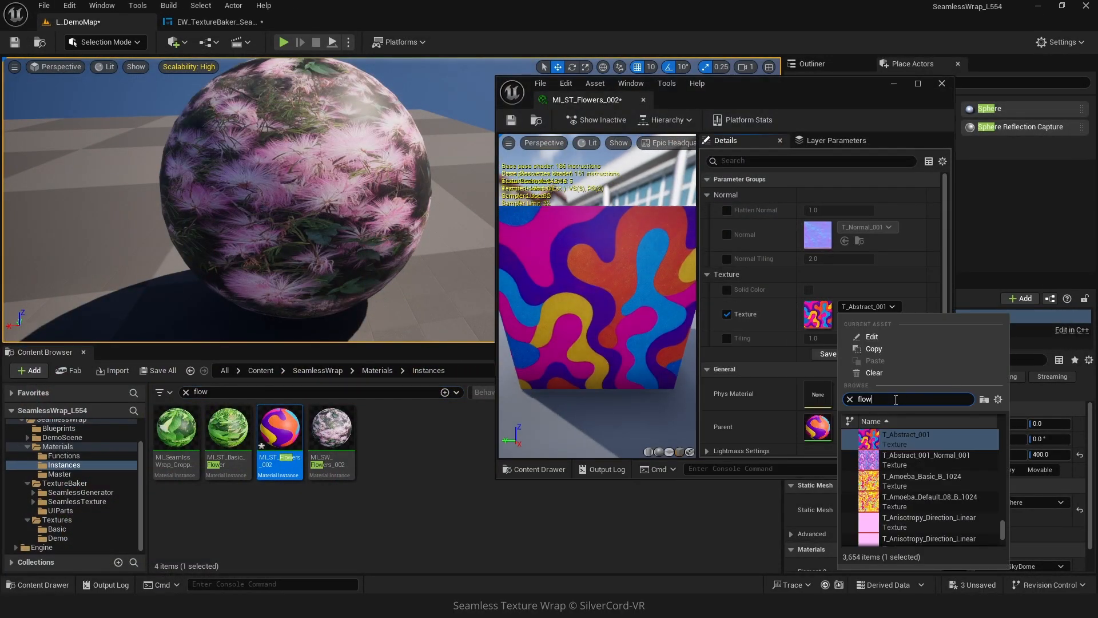
left_click(920, 480)
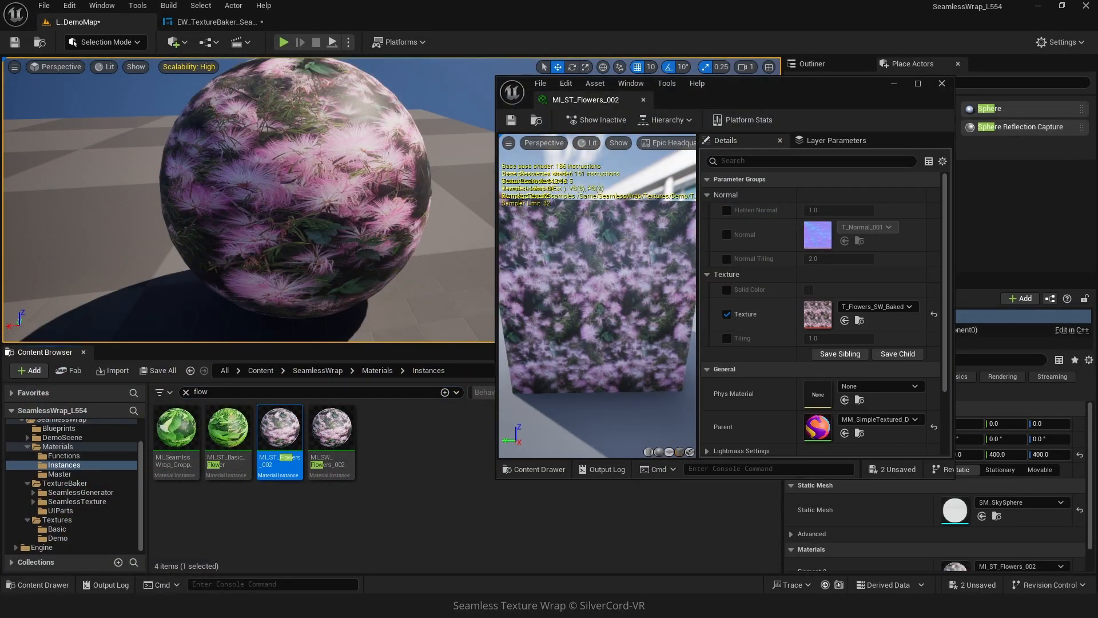
Switch the level viewport to the Shader Complexity view mode.
left_click_drag(280, 437, 292, 198)
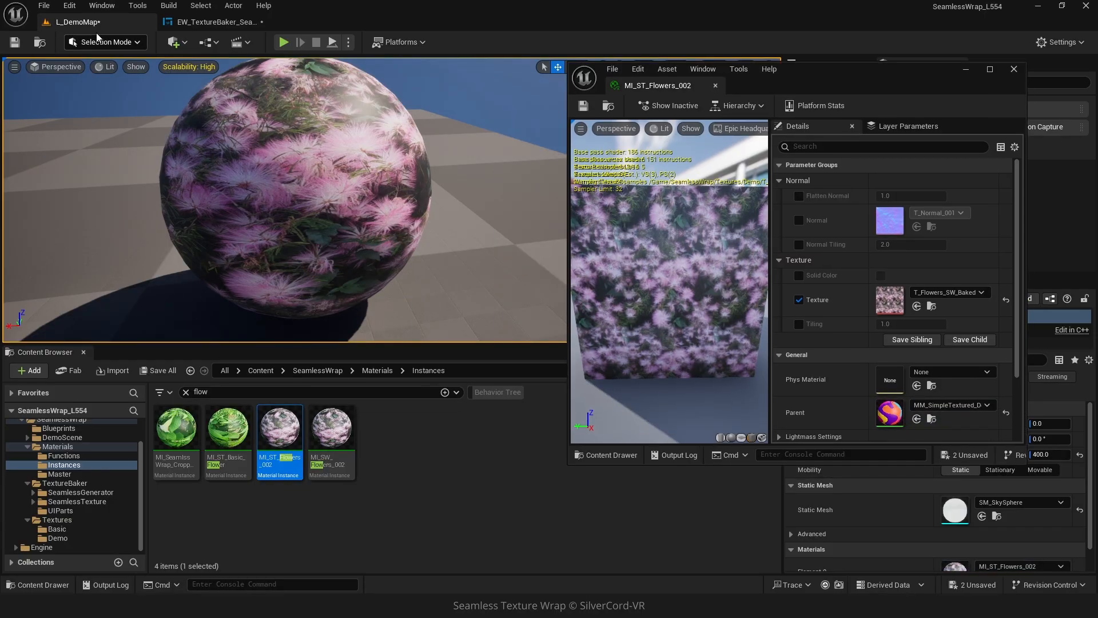
left_click(105, 66)
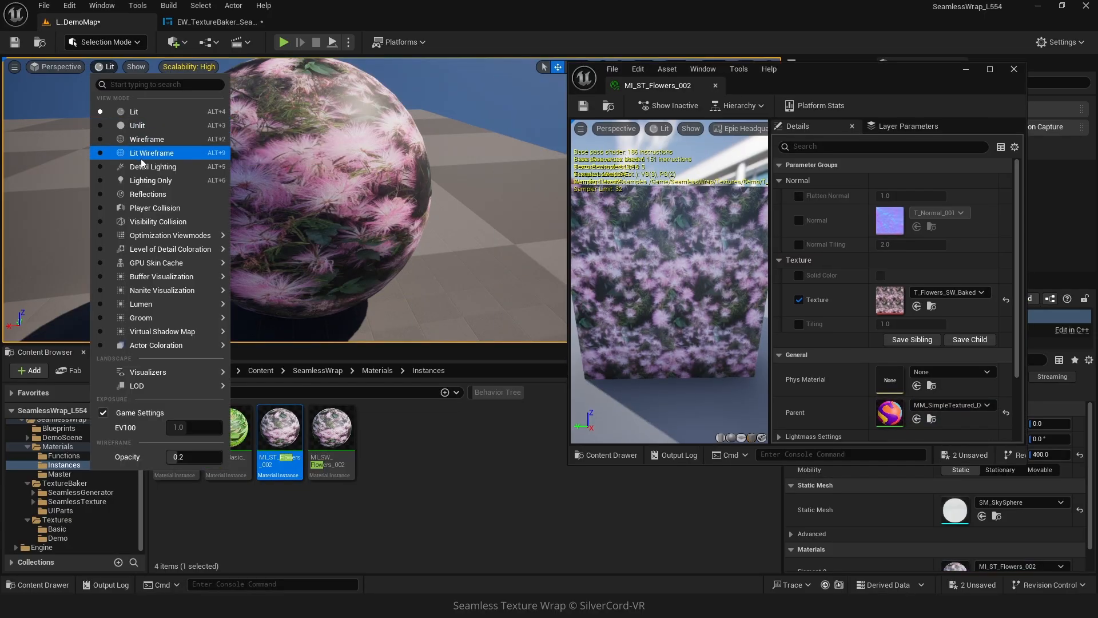
mouse_move(174, 245)
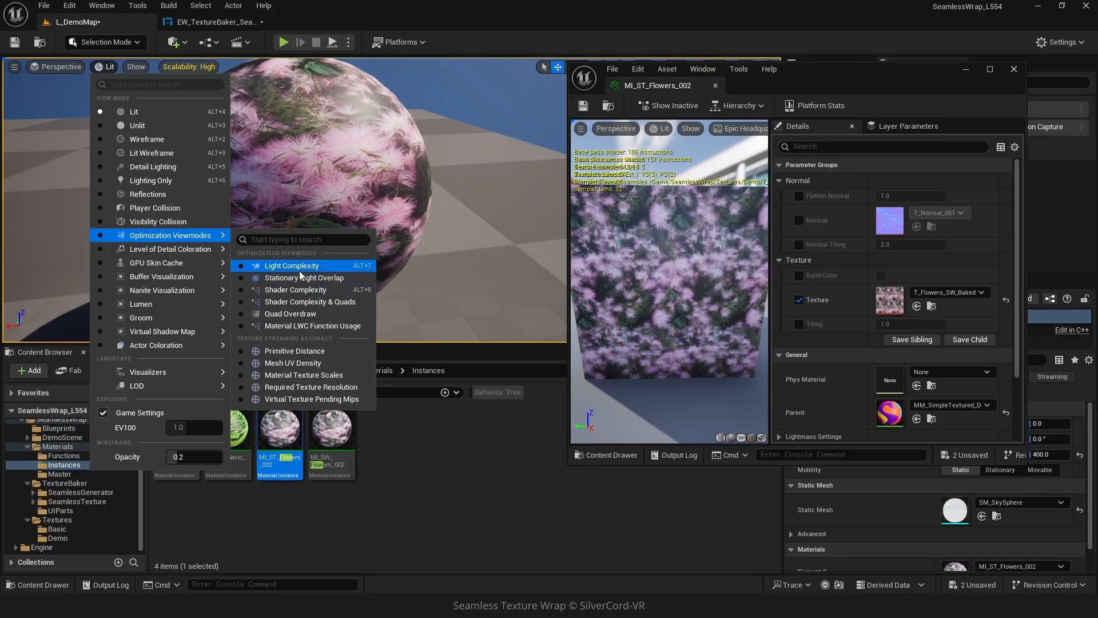
left_click(304, 292)
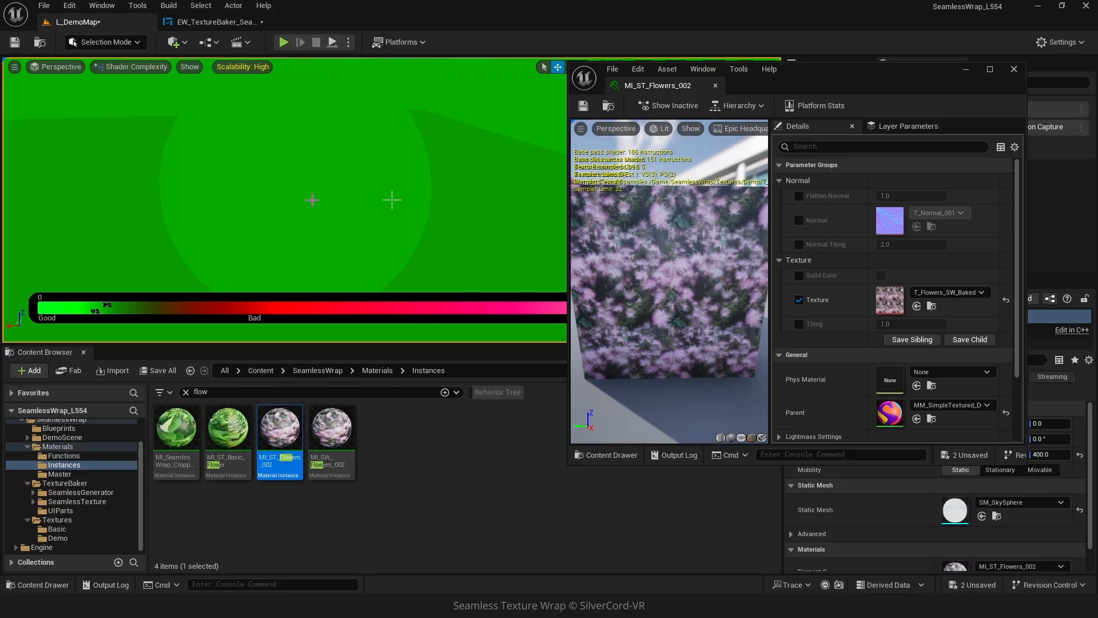
scroll(895, 509, "down", 1)
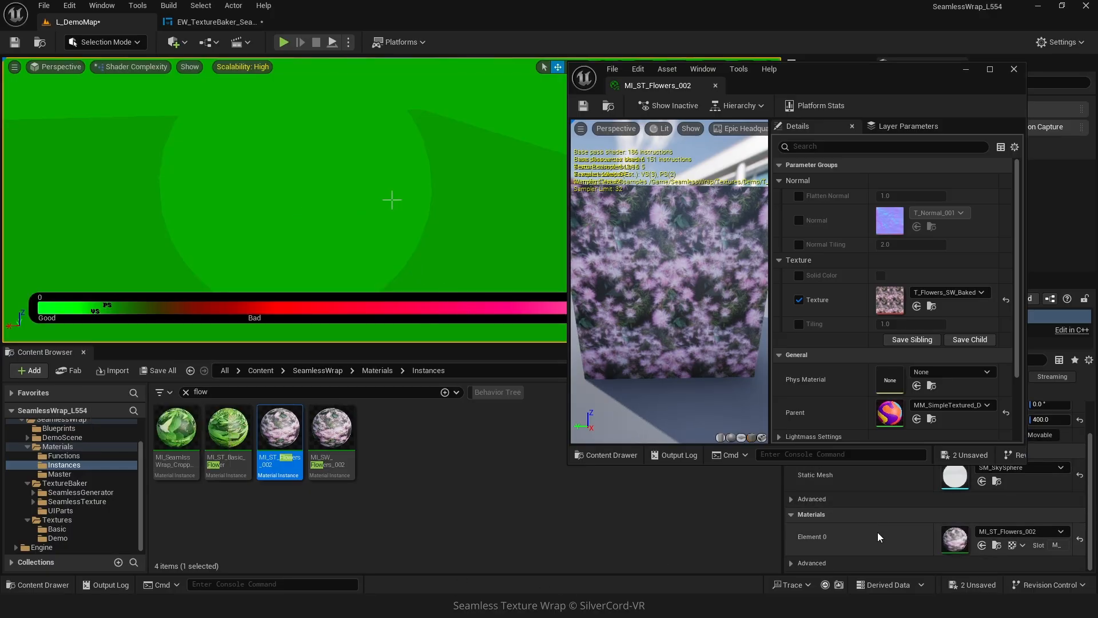
Compare shader complexity by applying MI_SW_Flowers_002 and MI_ST_Flowers_002 to the sphere, and return the viewport to Lit.
left_click_drag(316, 476, 309, 189)
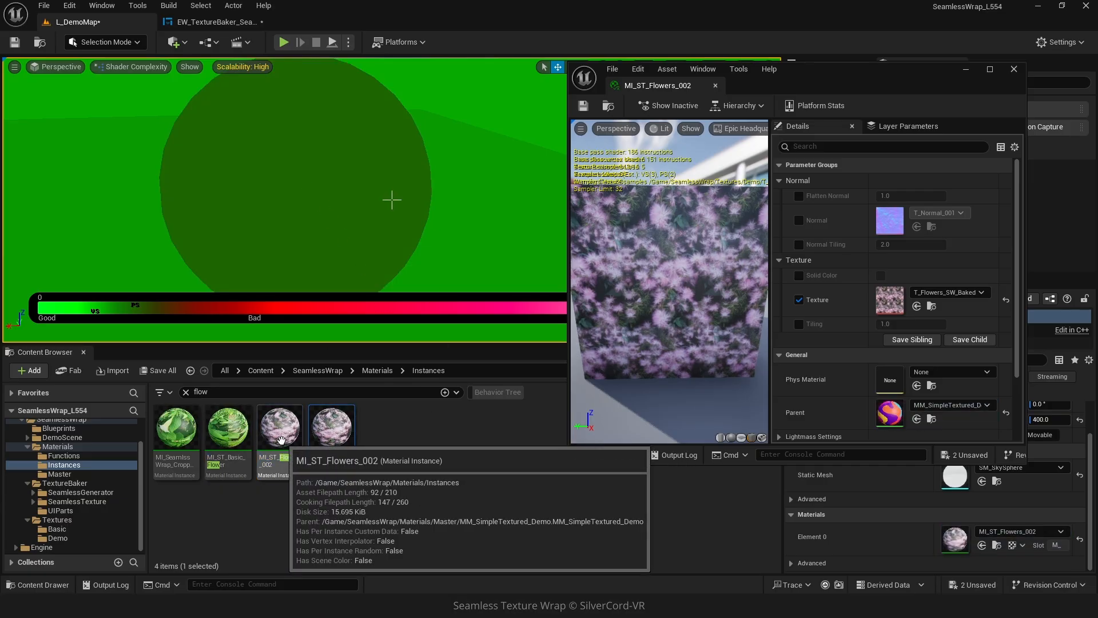
left_click_drag(282, 440, 302, 203)
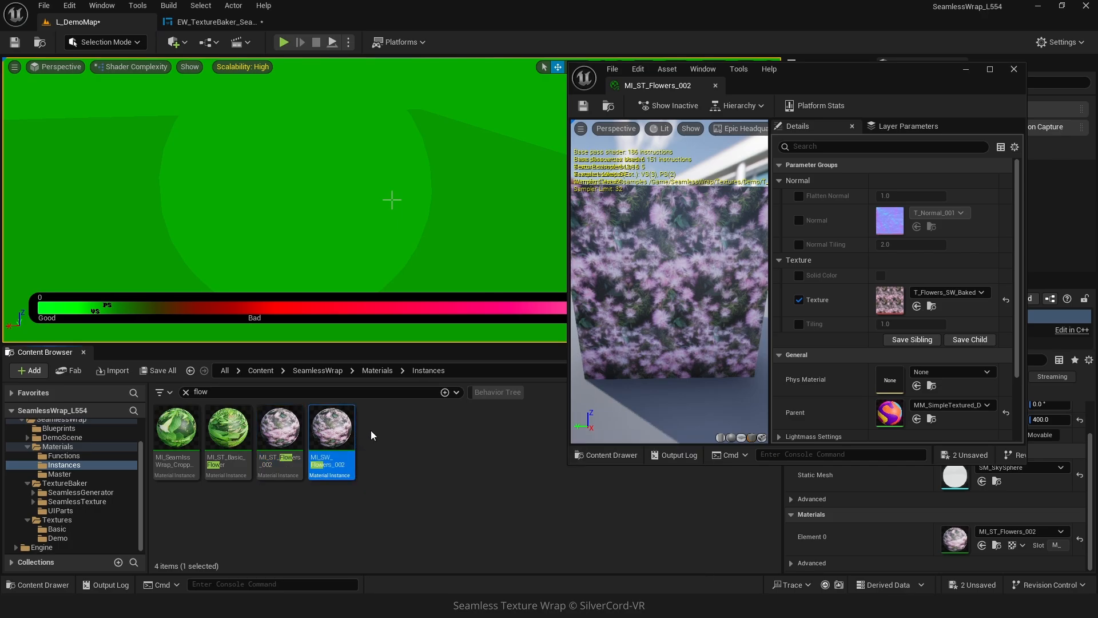
left_click(125, 67)
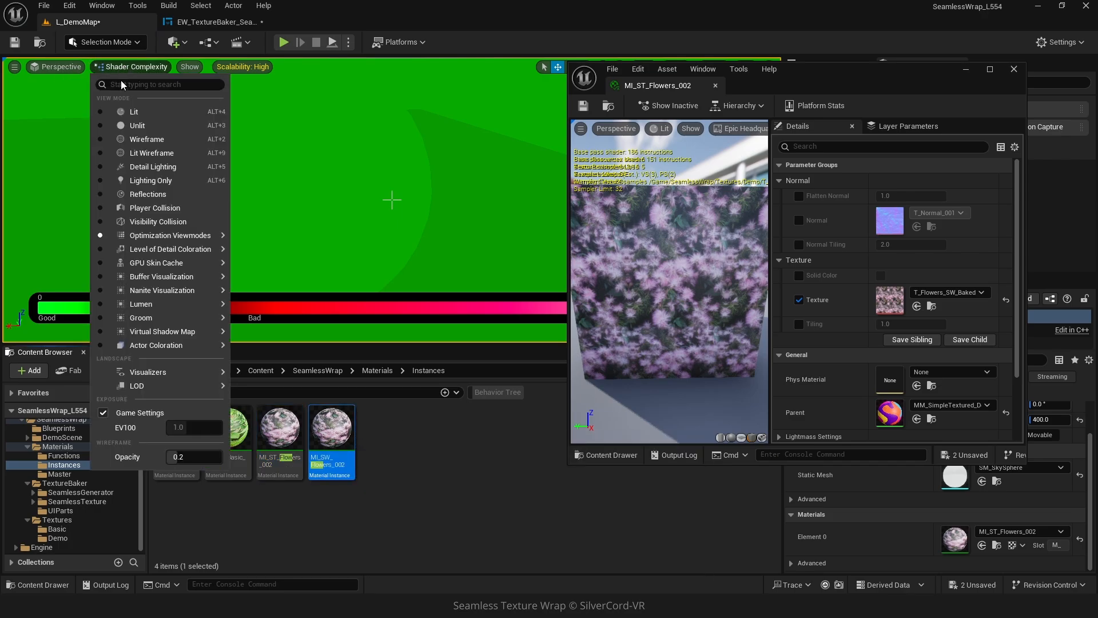
left_click(120, 113)
Apply MI_ST_Flowers_002 and then MI_SW_Flowers_002 to the sphere to compare them in Lit view.
left_click_drag(304, 422, 296, 231)
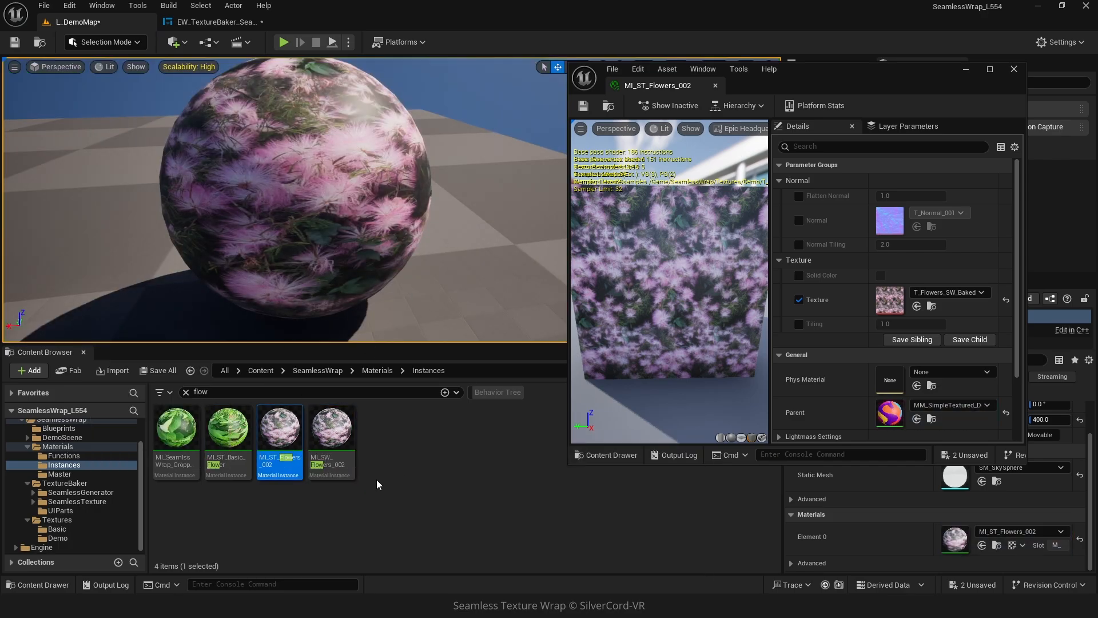
left_click_drag(341, 461, 321, 212)
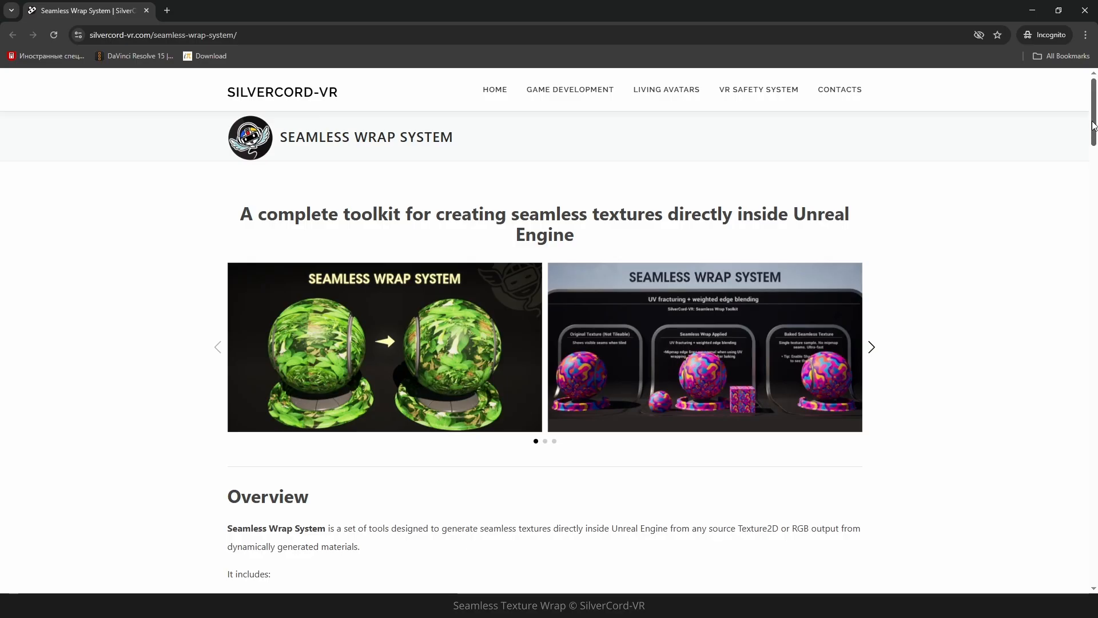
left_click_drag(1094, 127, 1097, 245)
Switch to the browser and scroll through the Seamless Wrap System page on the SilverCord-VR website.
scroll(987, 320, "down", 10)
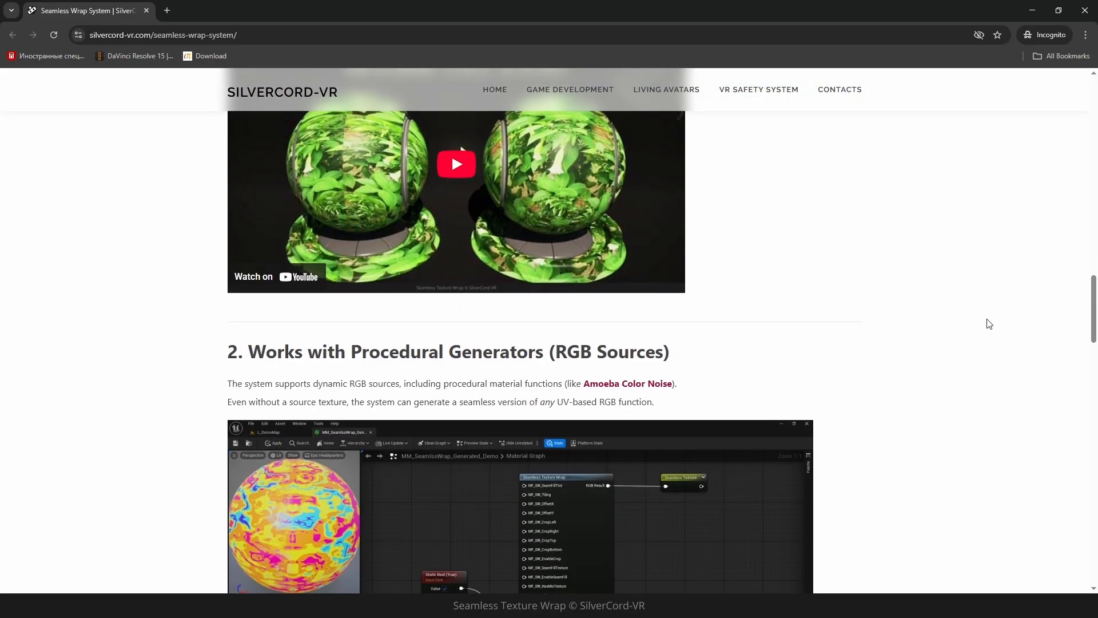
scroll(990, 324, "down", 14)
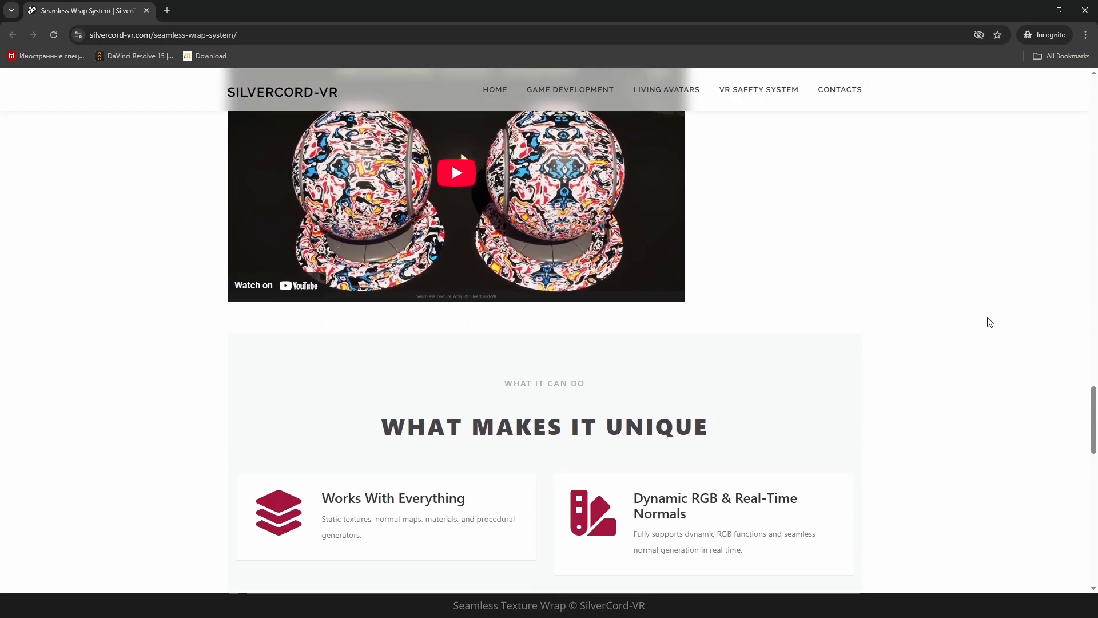